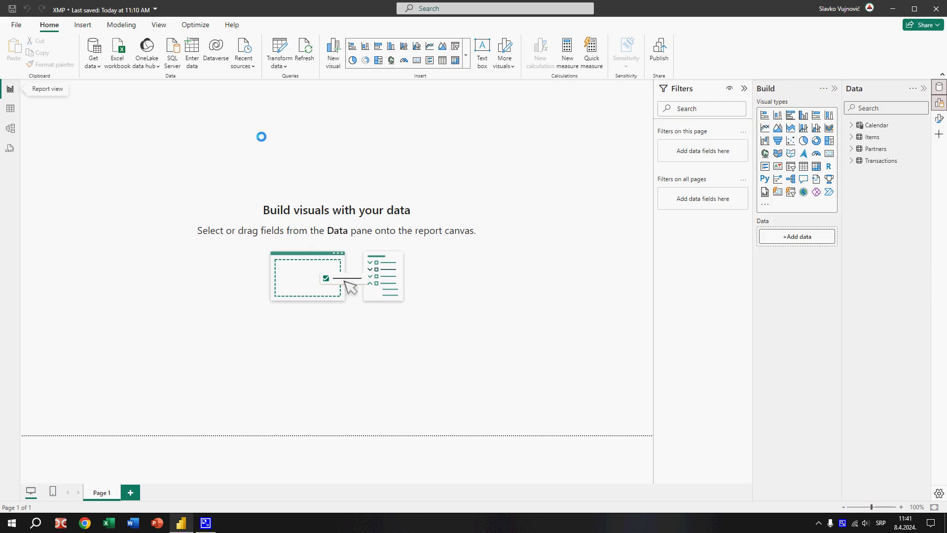
# Review the global preview features in the options, checking Model explorer and Calculation group authoring, and cancel the dialog.
pyautogui.click(16, 25)
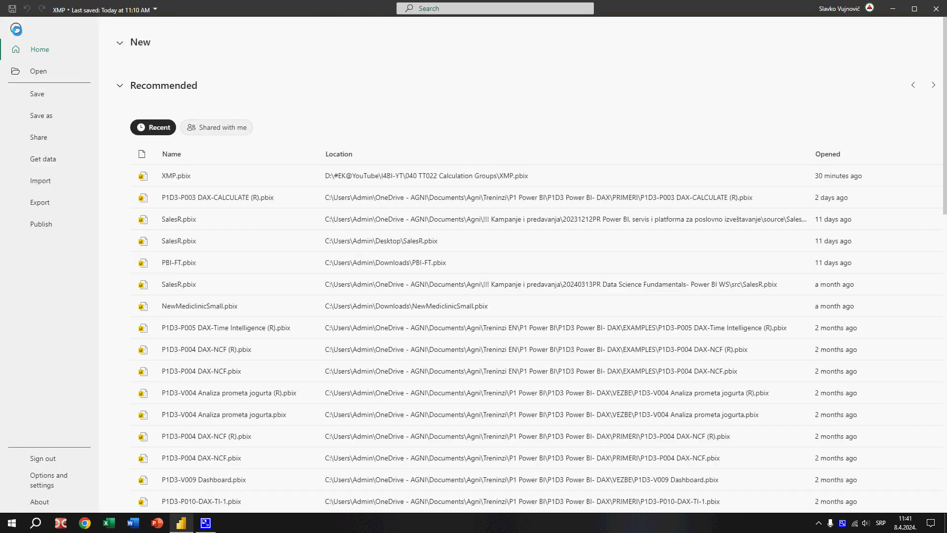
pyautogui.click(45, 476)
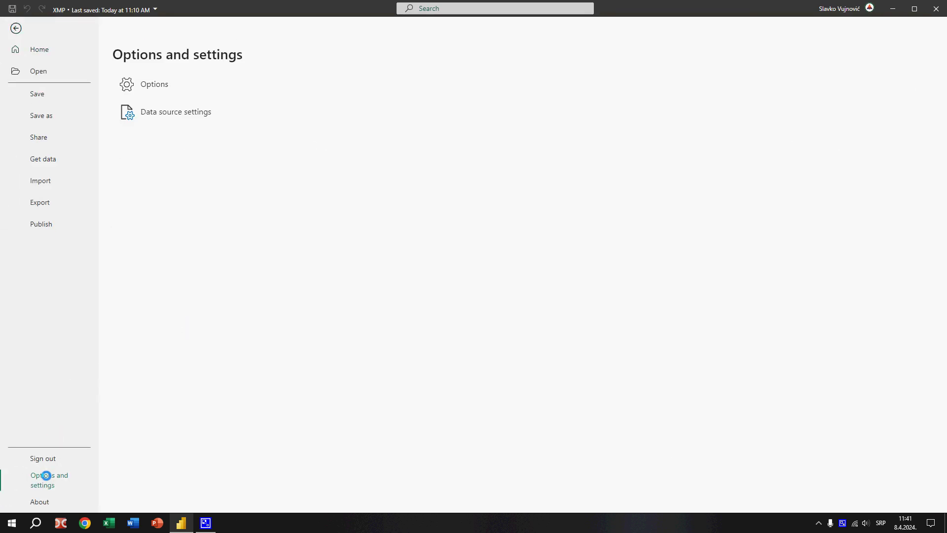
pyautogui.click(149, 83)
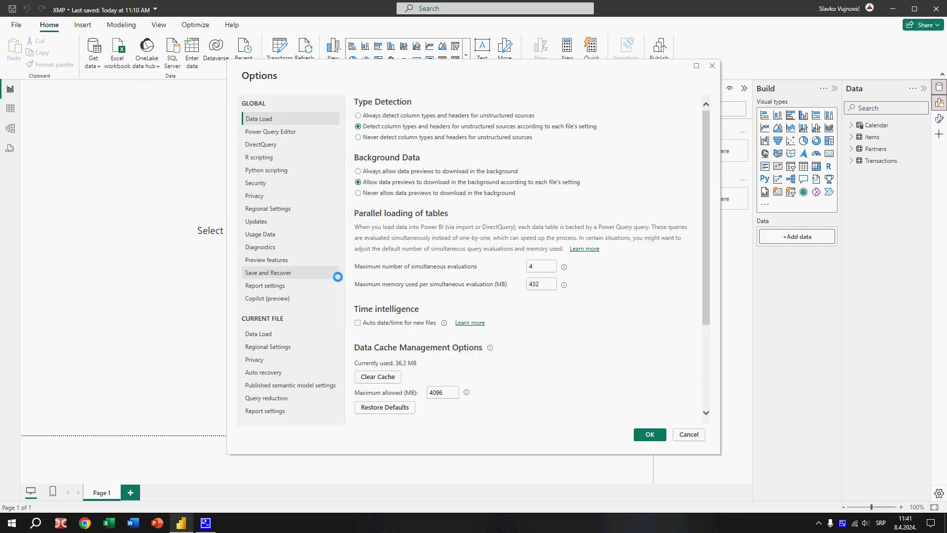
pyautogui.click(271, 259)
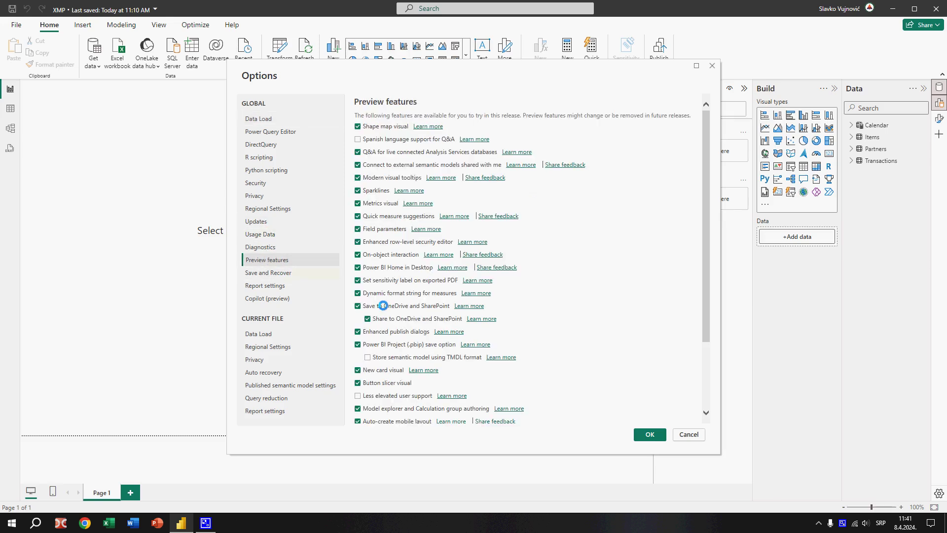
pyautogui.scroll(-3, 536, 320)
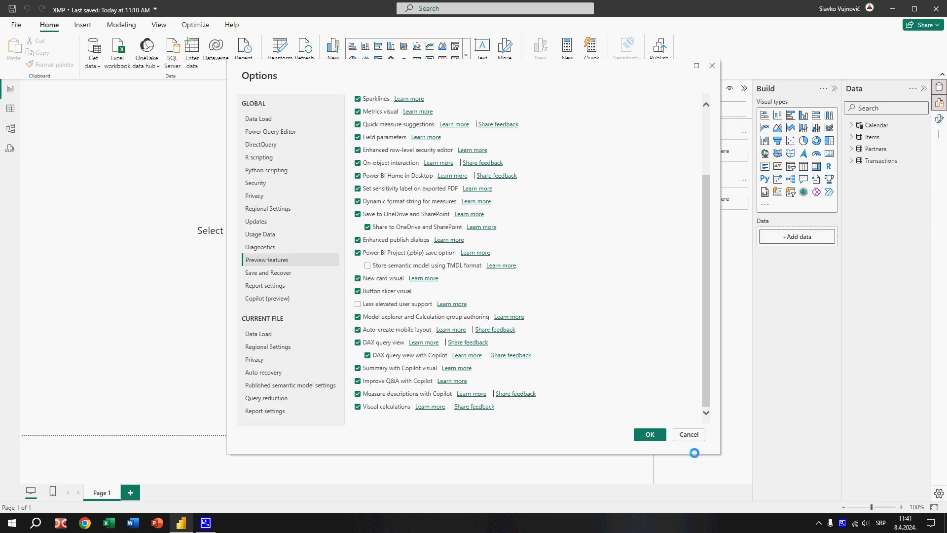
pyautogui.click(691, 434)
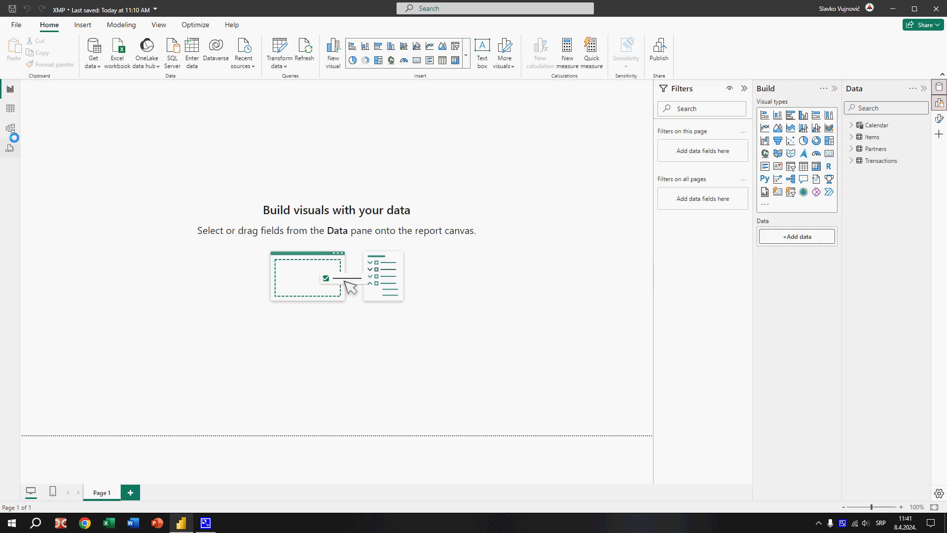
# Examine the model relationships and the formulas of the SalesRevenue, COGS and GrossMargin measures in the Transactions table.
pyautogui.click(10, 128)
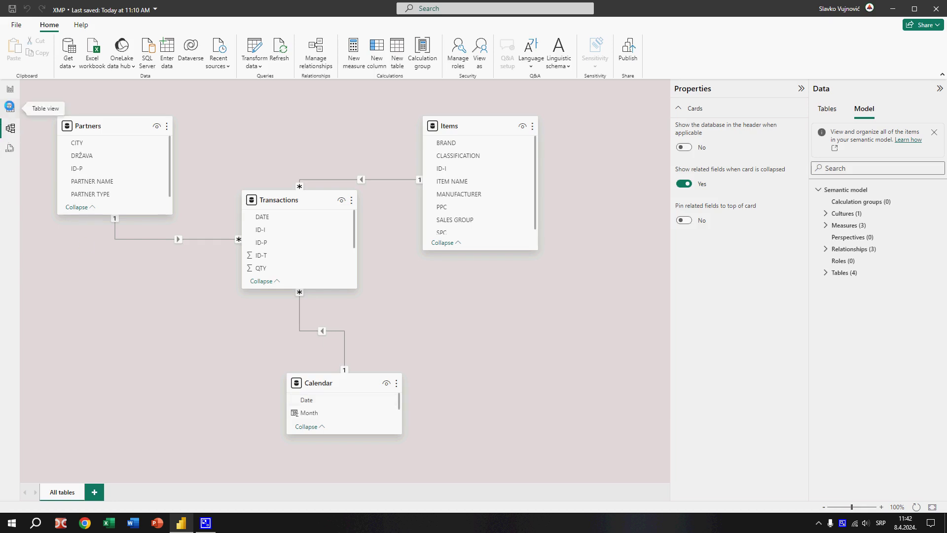
pyautogui.click(9, 106)
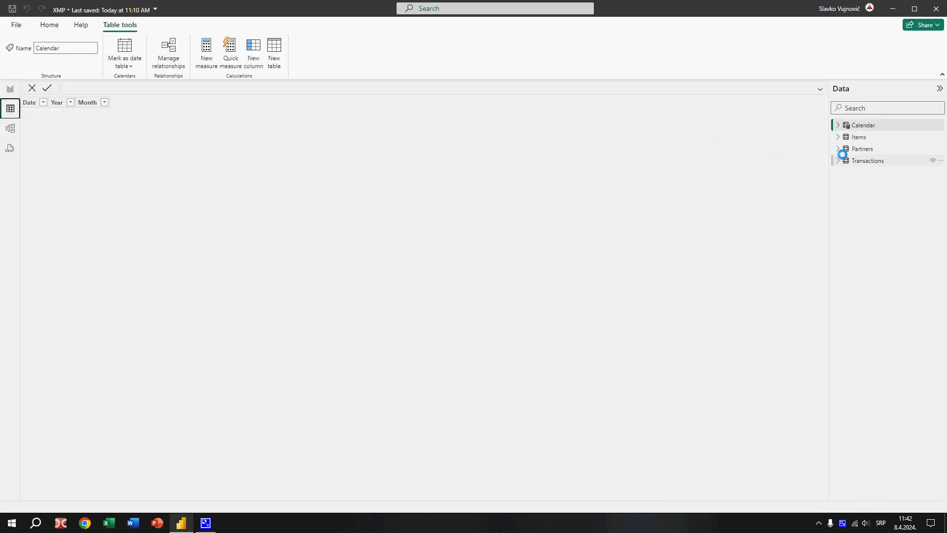
pyautogui.click(838, 160)
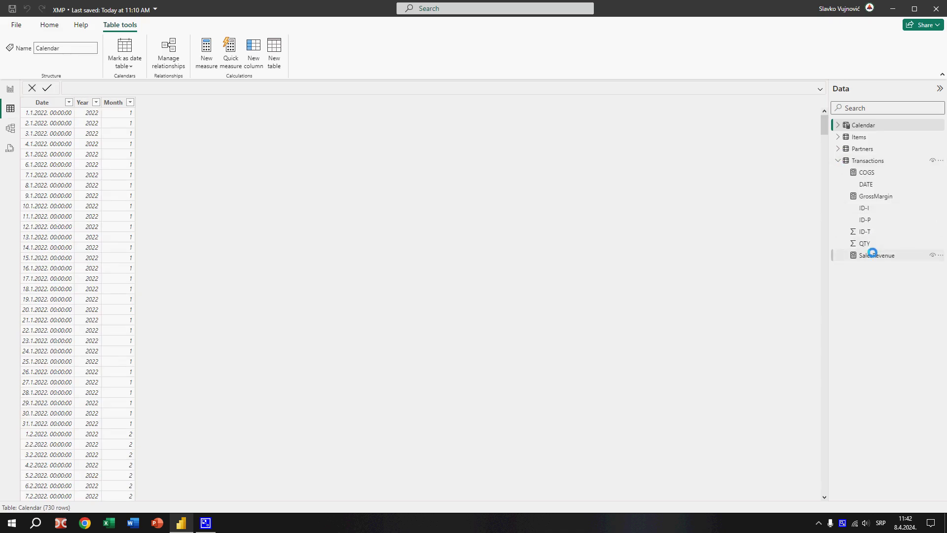
pyautogui.click(873, 254)
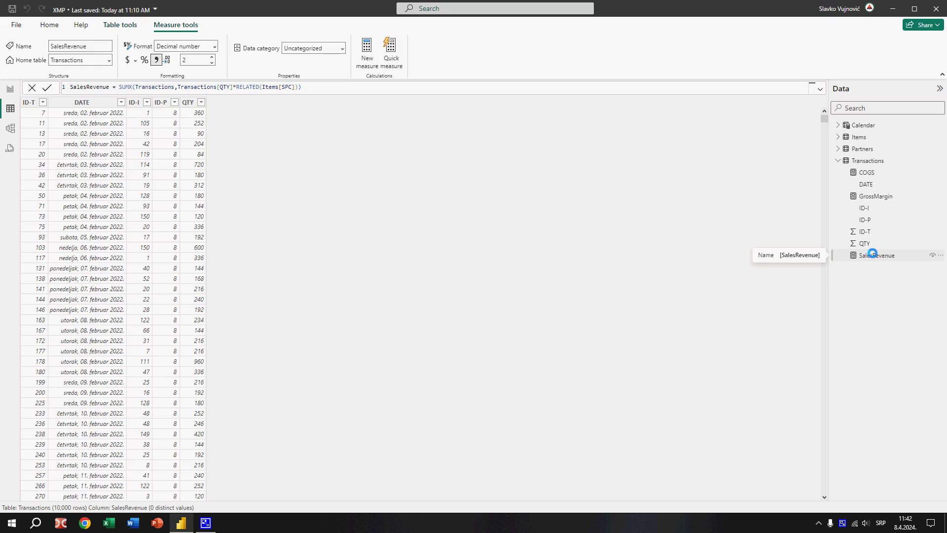
pyautogui.click(867, 171)
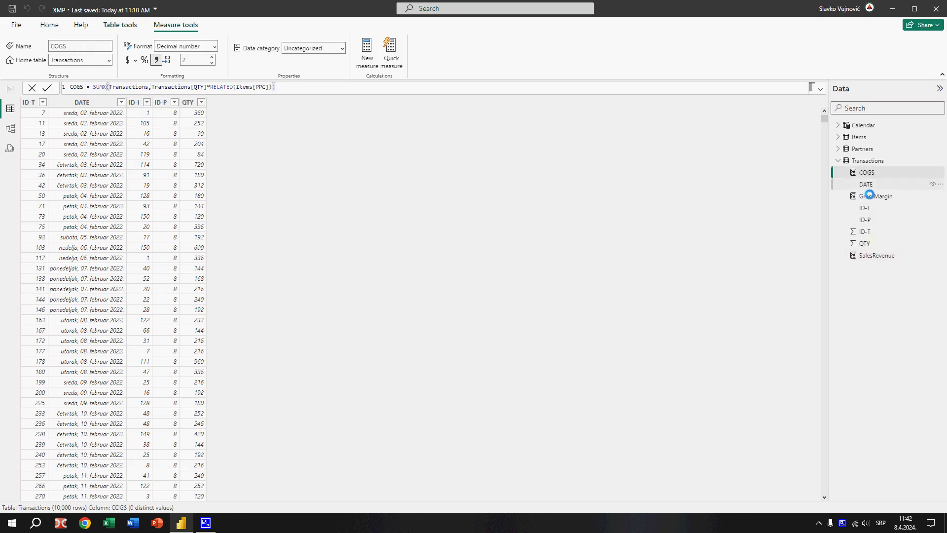
pyautogui.click(871, 196)
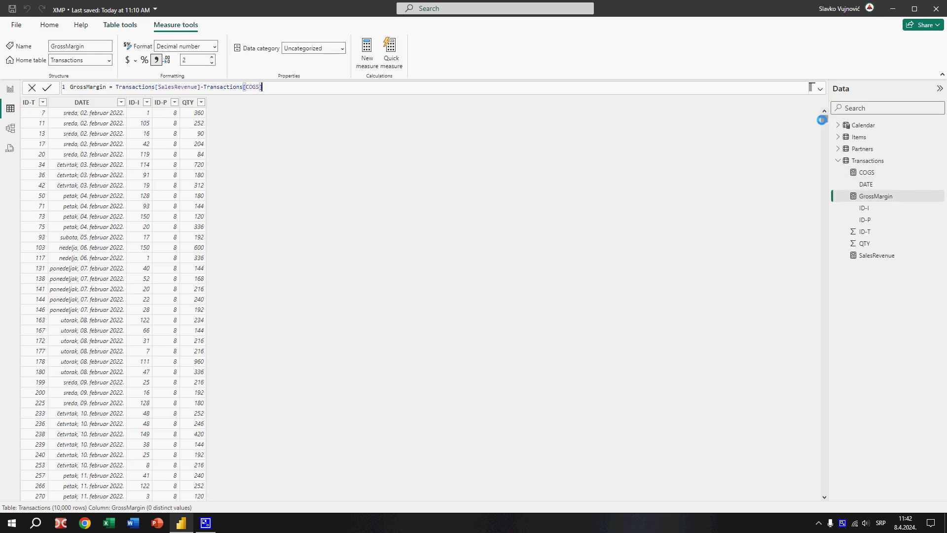
# Inspect the formulas of the Year and Month columns in the Calendar table.
pyautogui.click(838, 125)
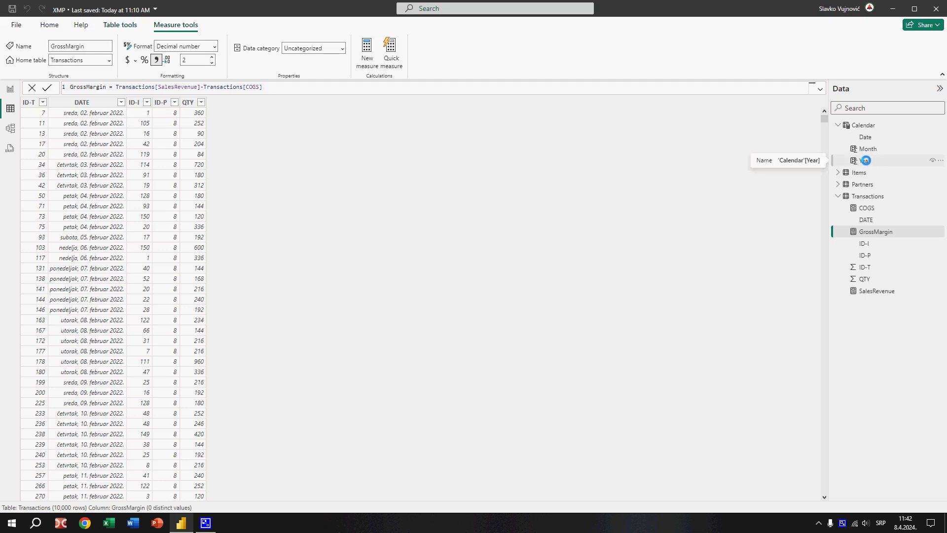
pyautogui.click(866, 161)
pyautogui.click(868, 148)
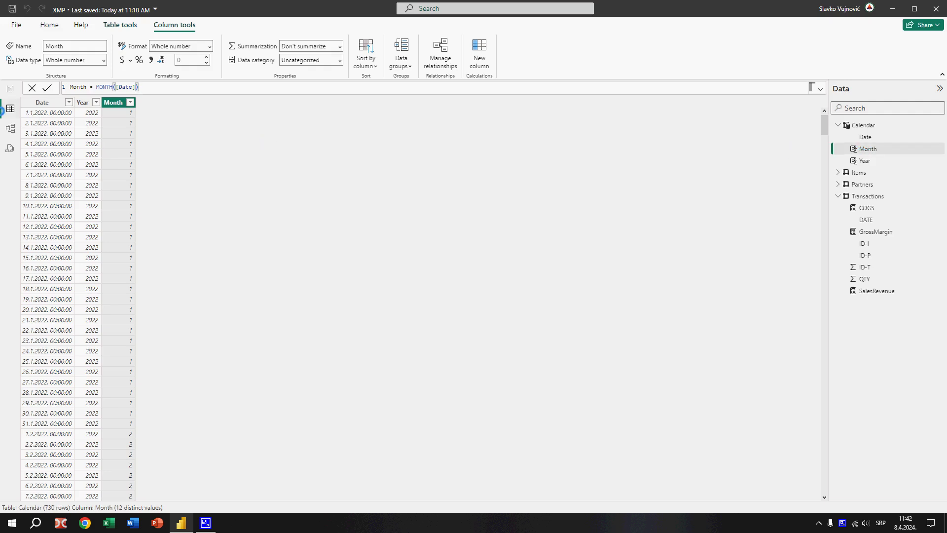
# Add a calculation group in the model view and accept that implicit measures will be discouraged.
pyautogui.click(11, 128)
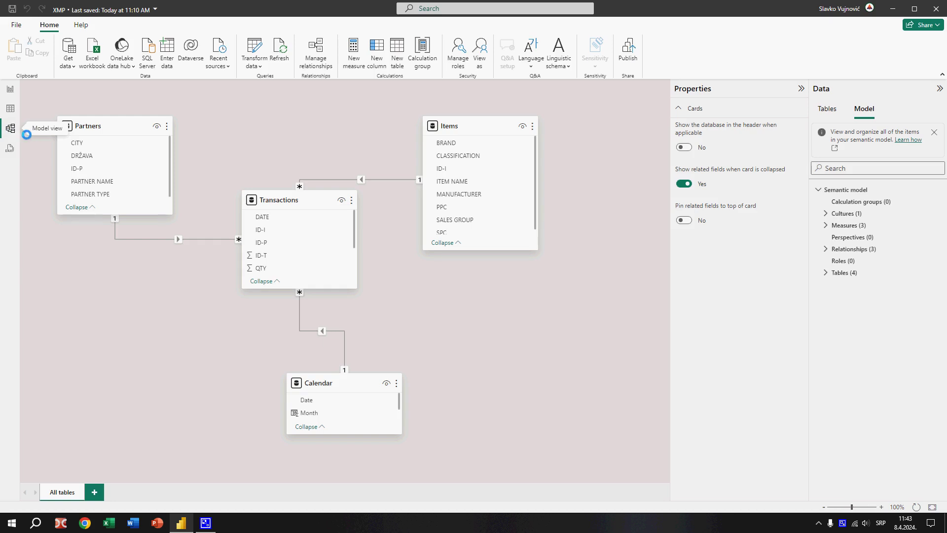
pyautogui.click(421, 45)
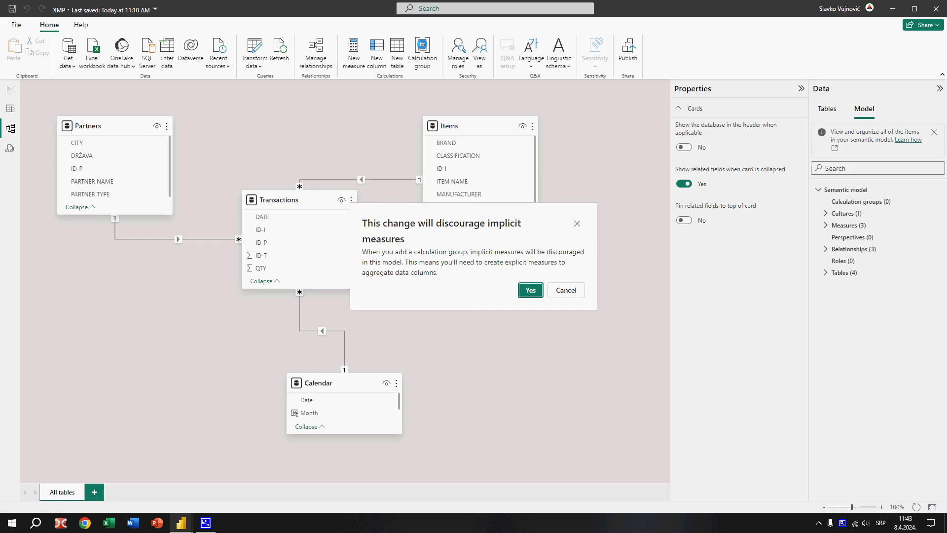
pyautogui.click(530, 290)
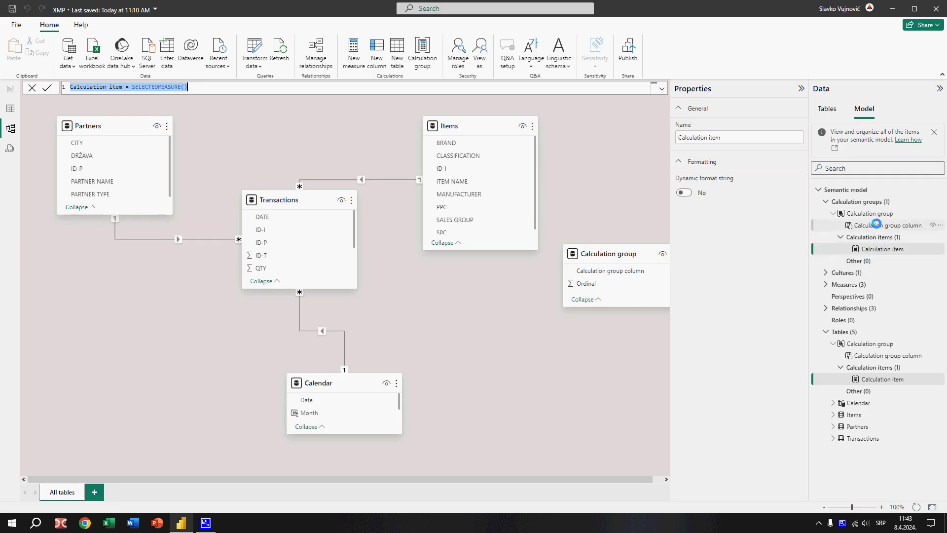
# Rename the calculation group column as MCG.
pyautogui.click(868, 225)
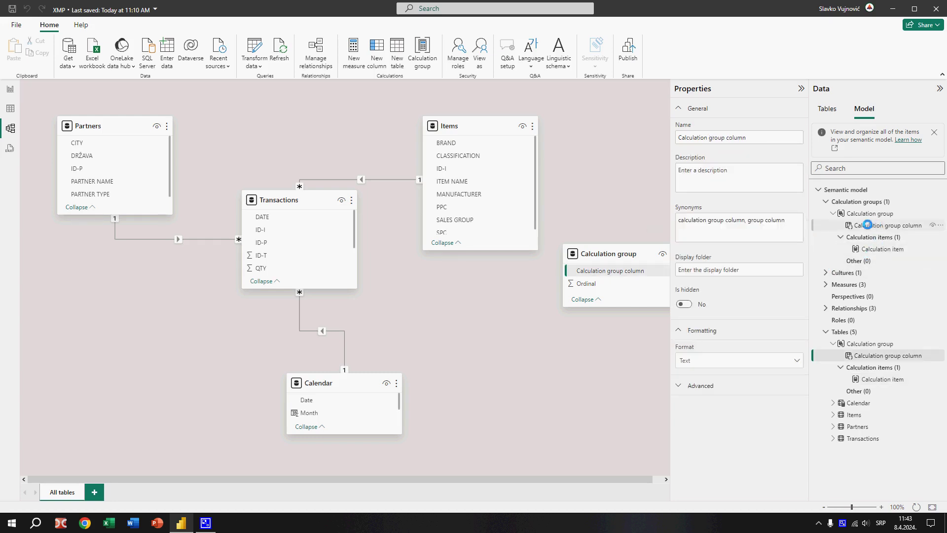
pyautogui.rightClick(867, 225)
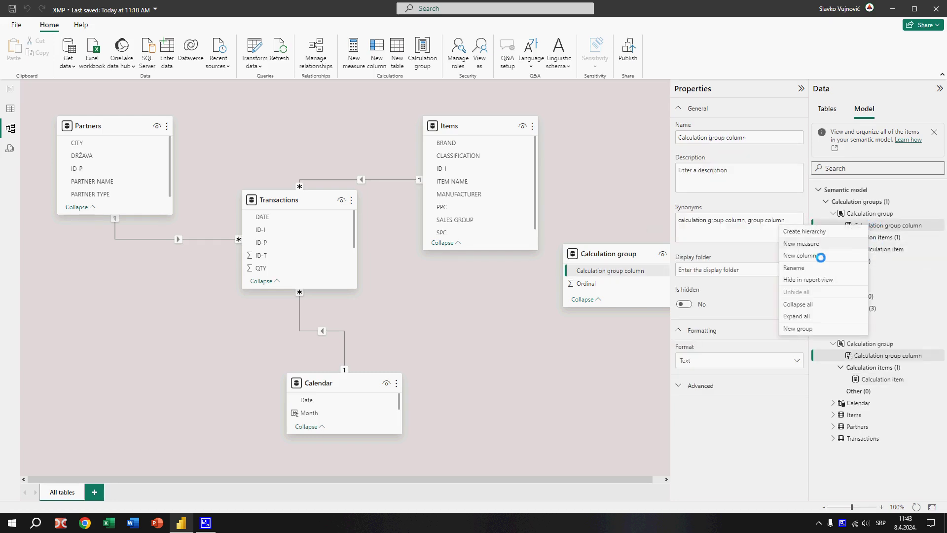
pyautogui.click(803, 268)
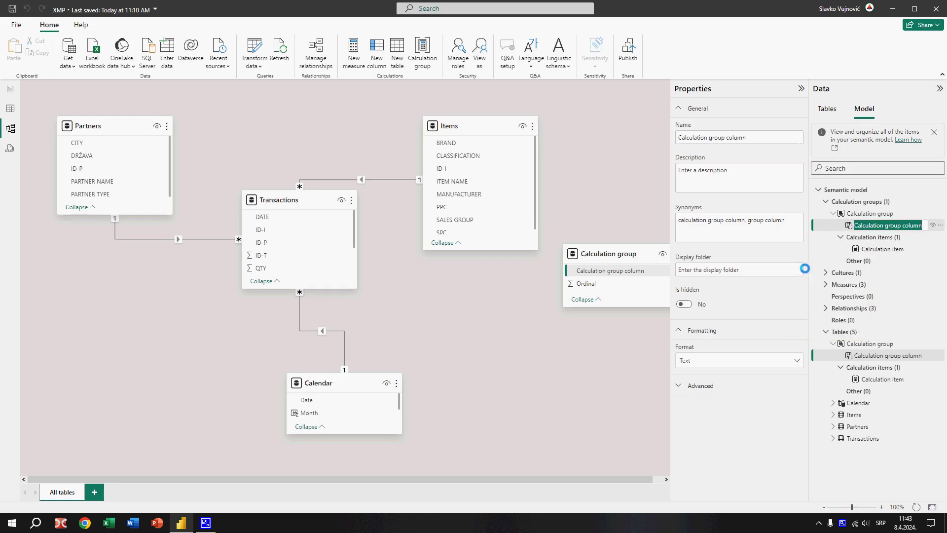
pyautogui.write('MCG')
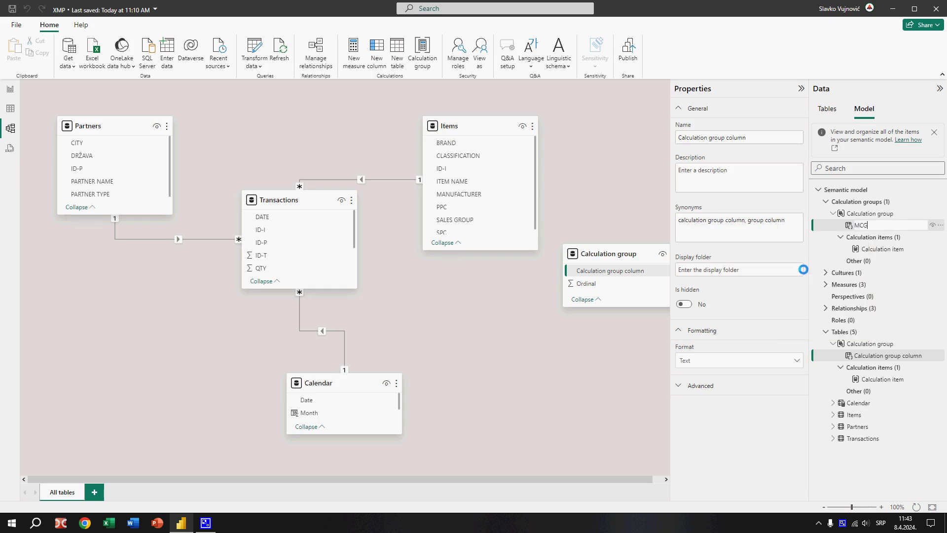
pyautogui.press('Return')
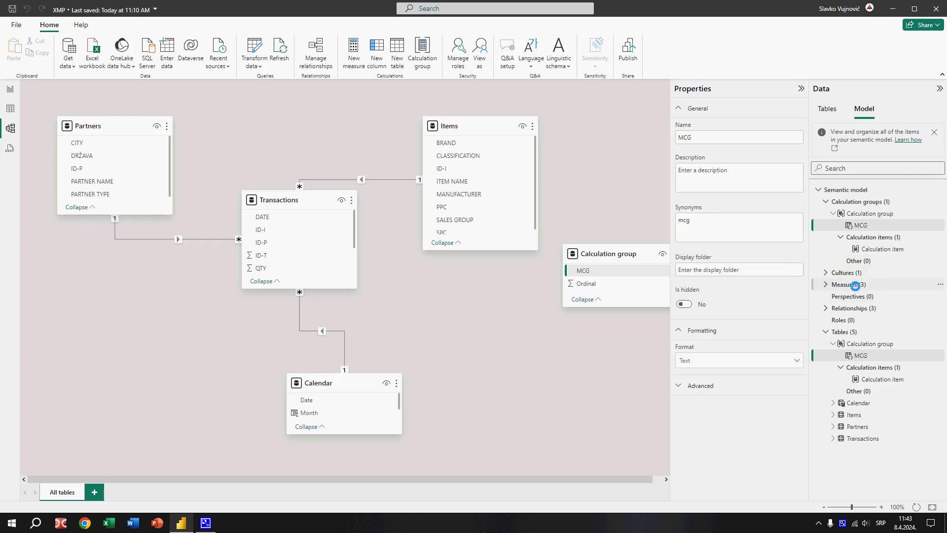
# Redefine the default calculation item as CY = SELECTEDMEASURE().
pyautogui.click(871, 244)
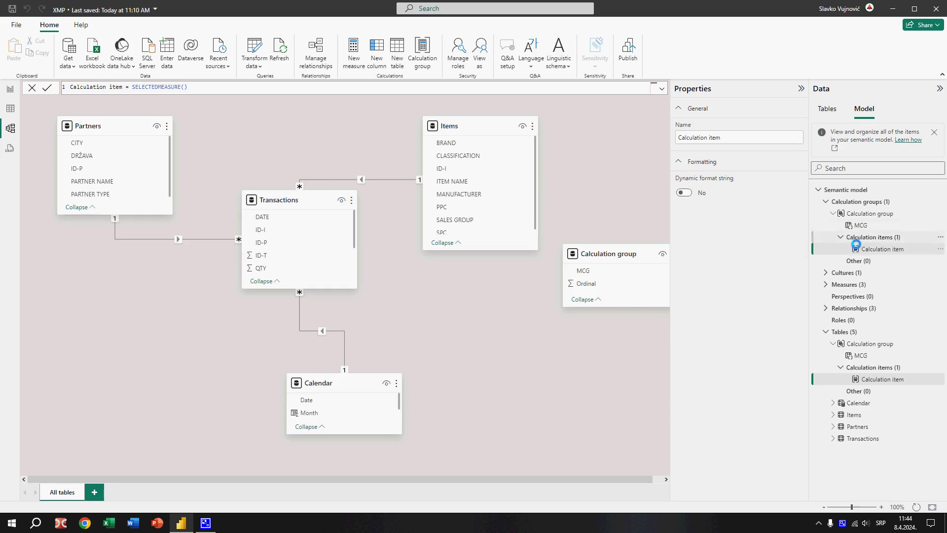
pyautogui.rightClick(865, 249)
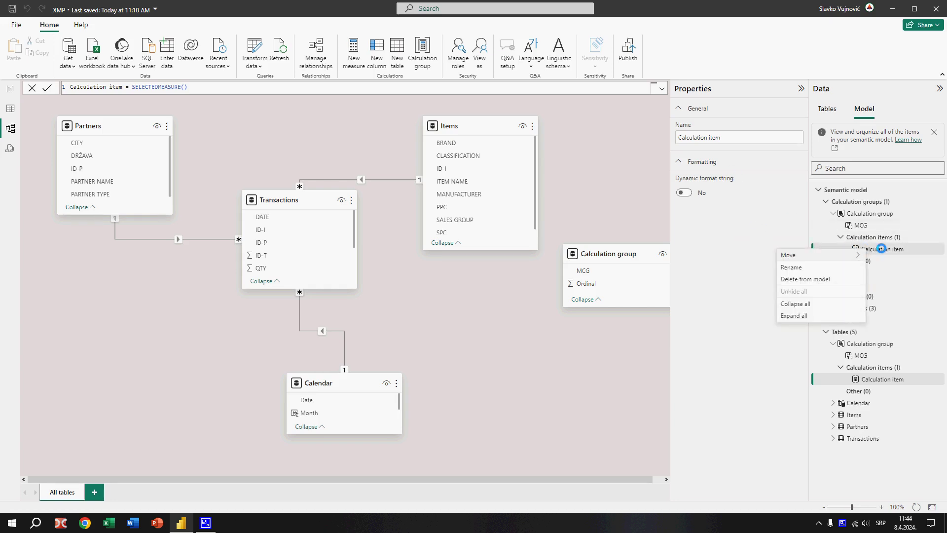
pyautogui.click(751, 178)
pyautogui.click(708, 138)
pyautogui.moveTo(188, 87); pyautogui.dragTo(66, 93)
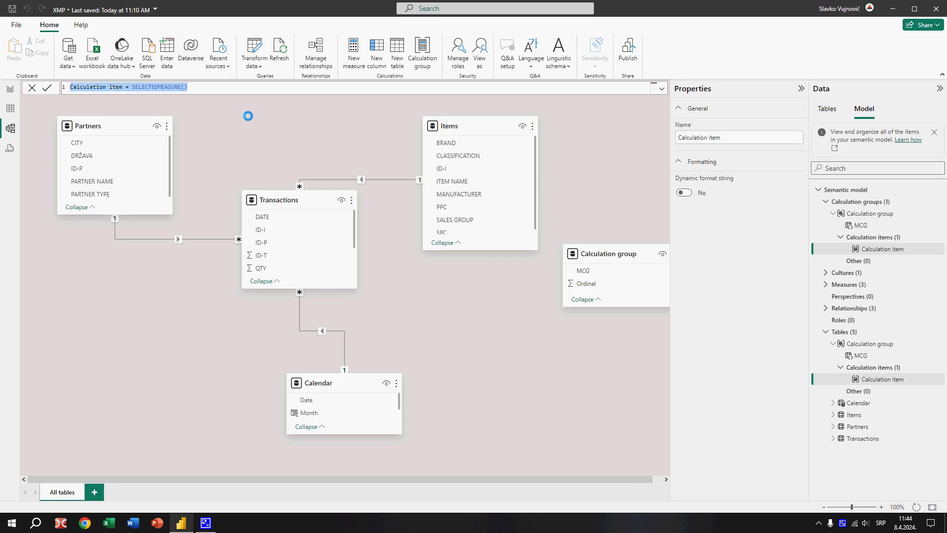
pyautogui.write('C')
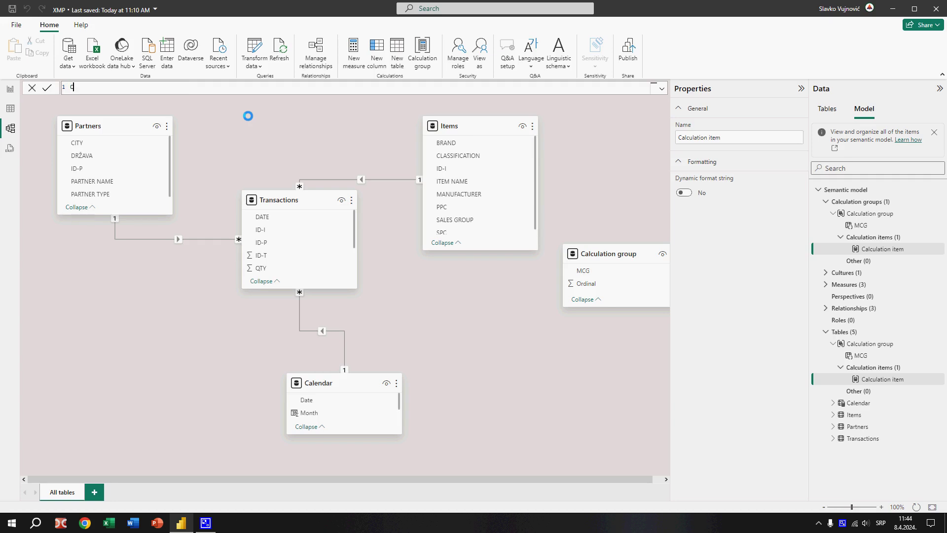
pyautogui.write('Y=SELECTED')
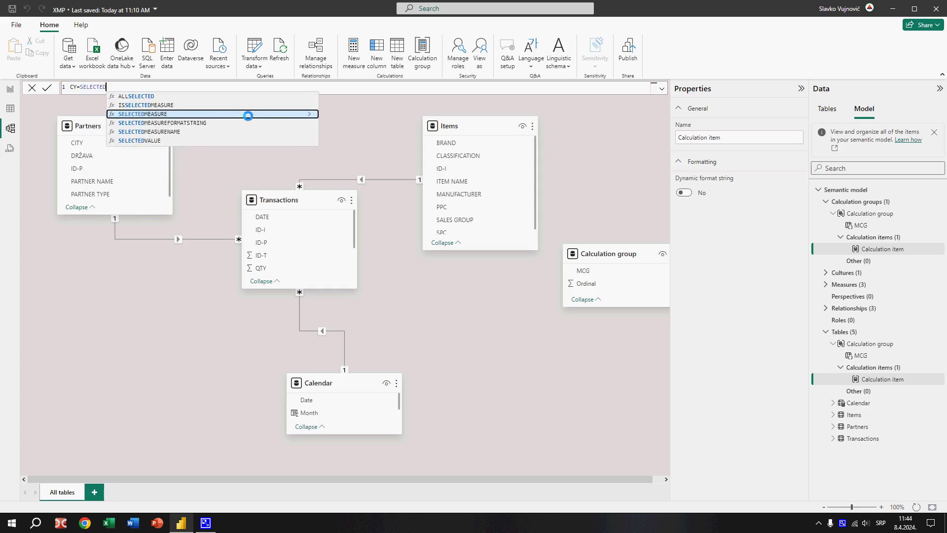
pyautogui.write('MEASURE()')
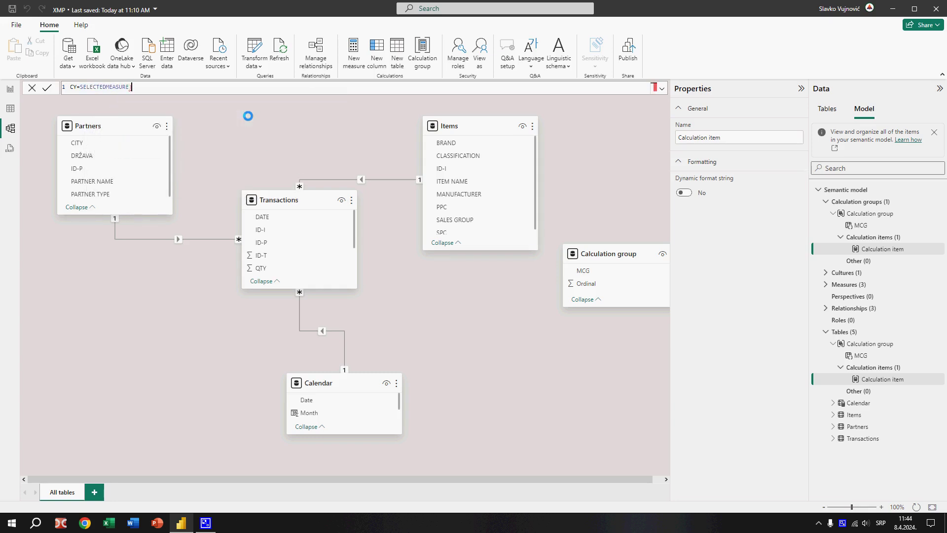
pyautogui.press('BackSpace')
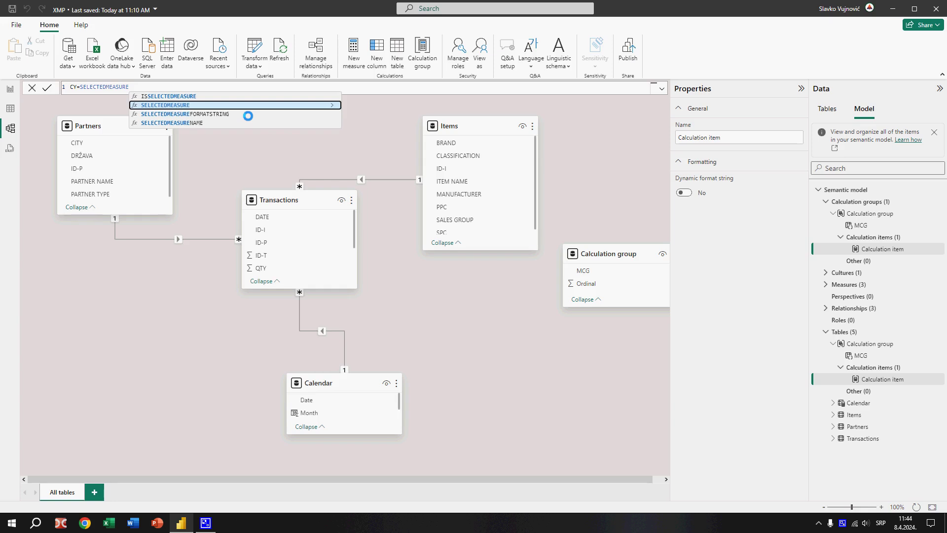
pyautogui.write('()')
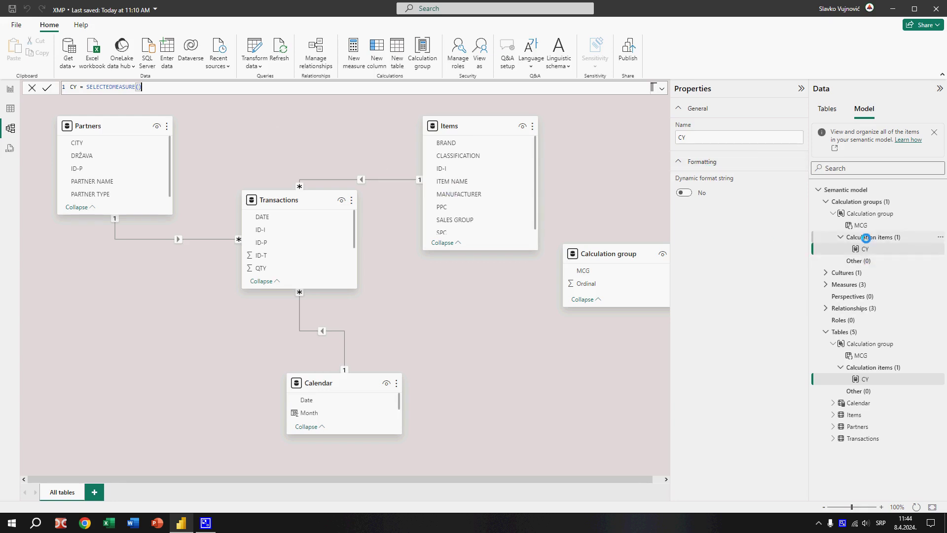
# Add a second calculation item and begin its formula as PY=CALCULATE(SELECTEDMEASURE(),.
pyautogui.click(867, 237)
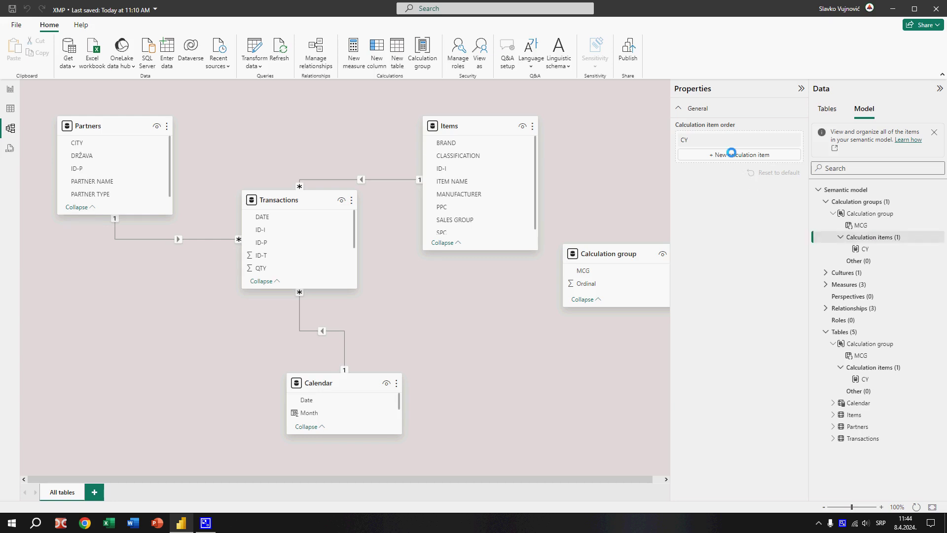
pyautogui.click(732, 154)
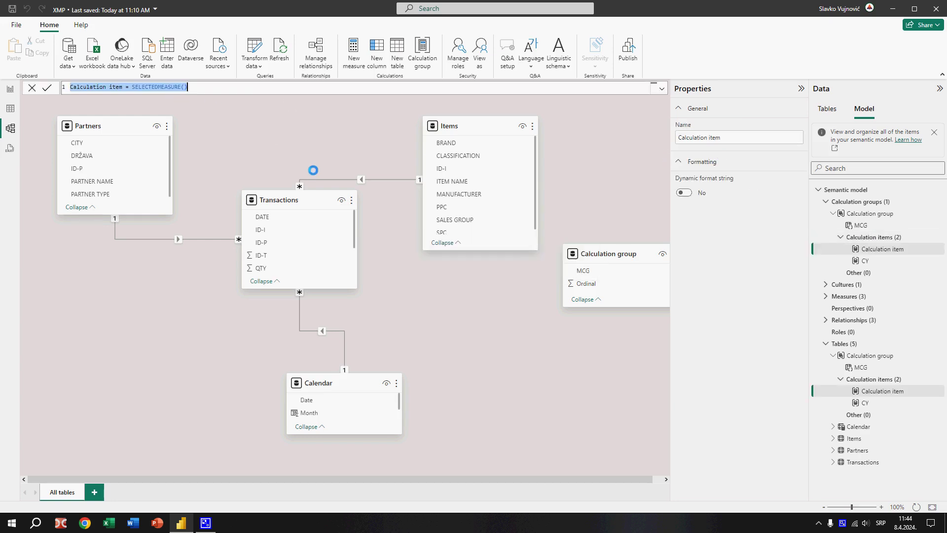
pyautogui.write('PY=')
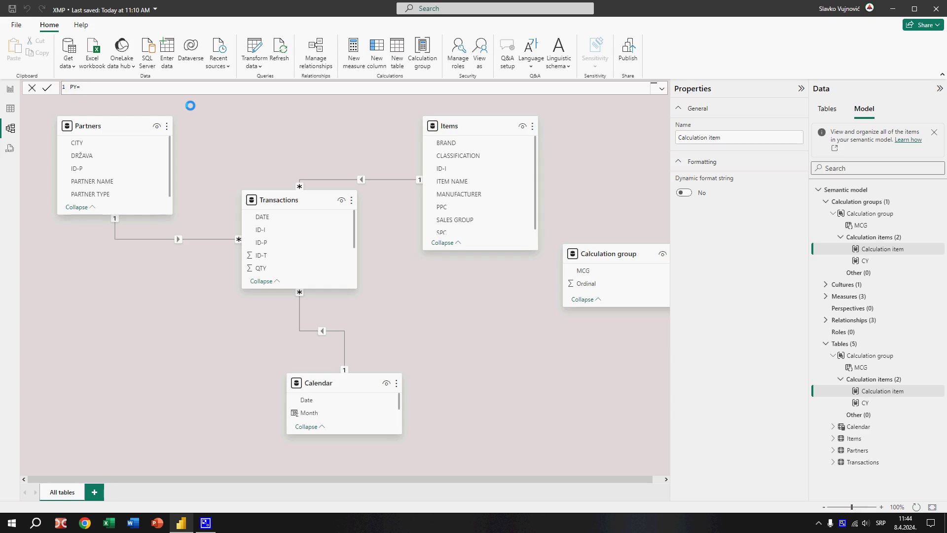
pyautogui.write('CALCUL')
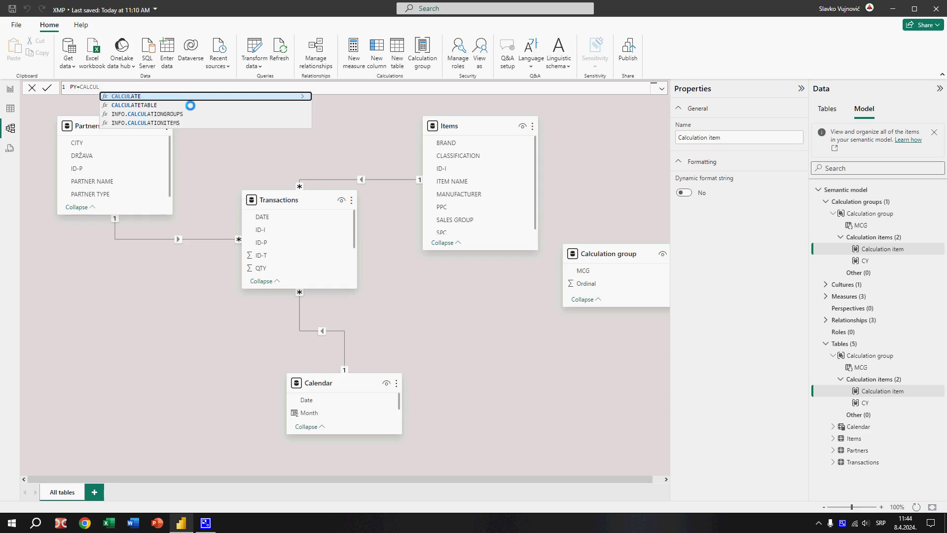
pyautogui.press('Tab')
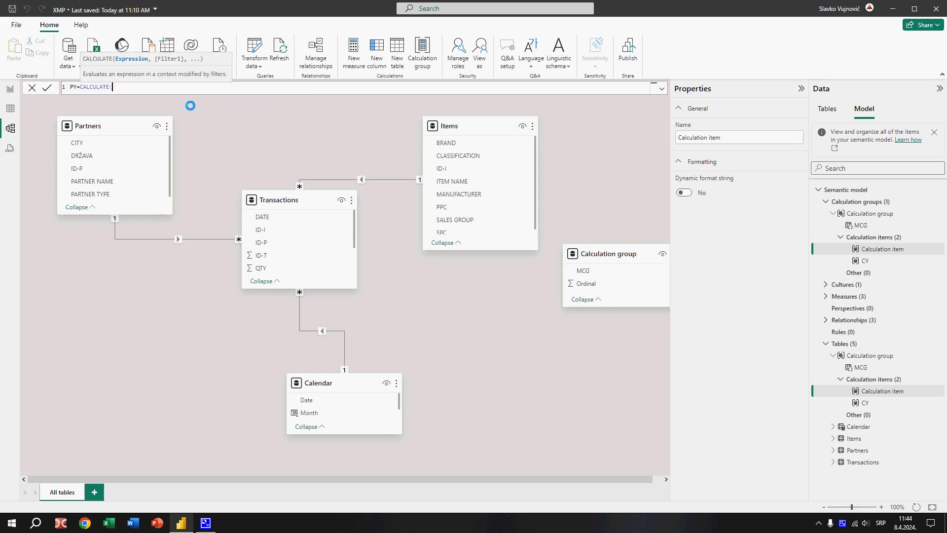
pyautogui.write('SELE')
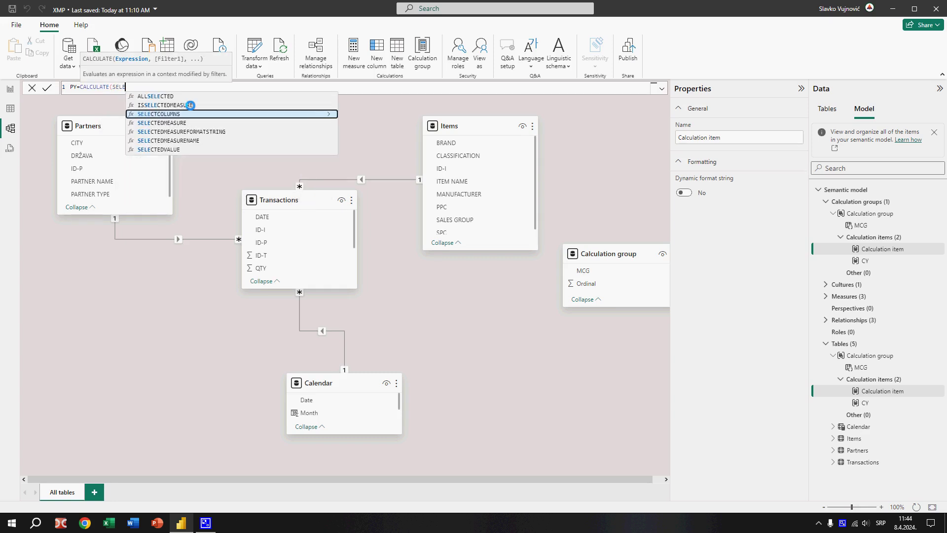
pyautogui.press('Down')
pyautogui.press('Tab')
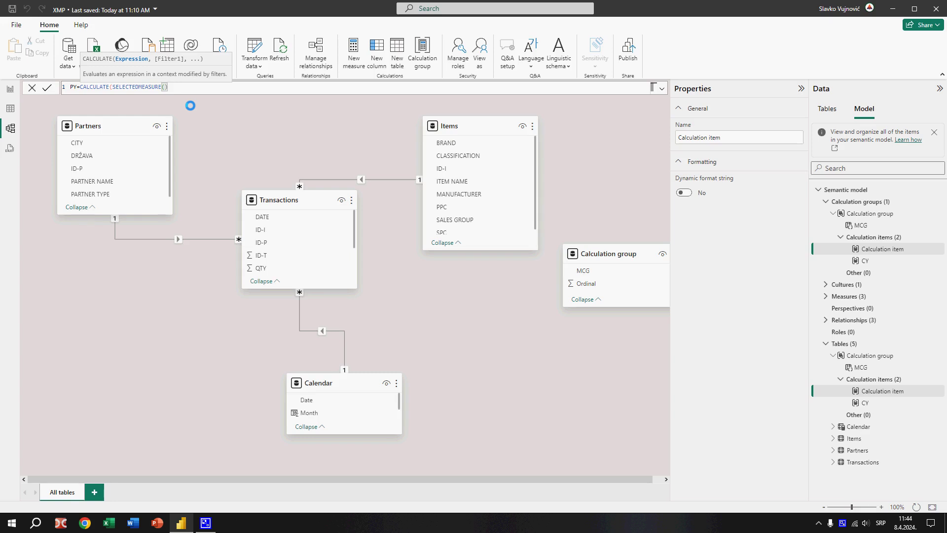
pyautogui.write(',')
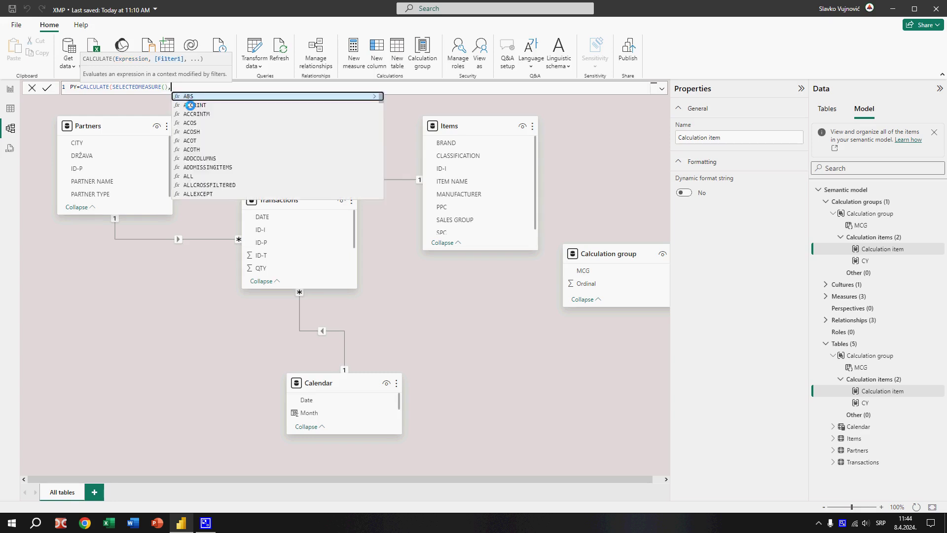
# Complete and commit the PY formula with SAMEPERIODLASTYEAR('Calendar'[Date]) as the CALCULATE filter.
pyautogui.write('SAME')
pyautogui.press('Tab')
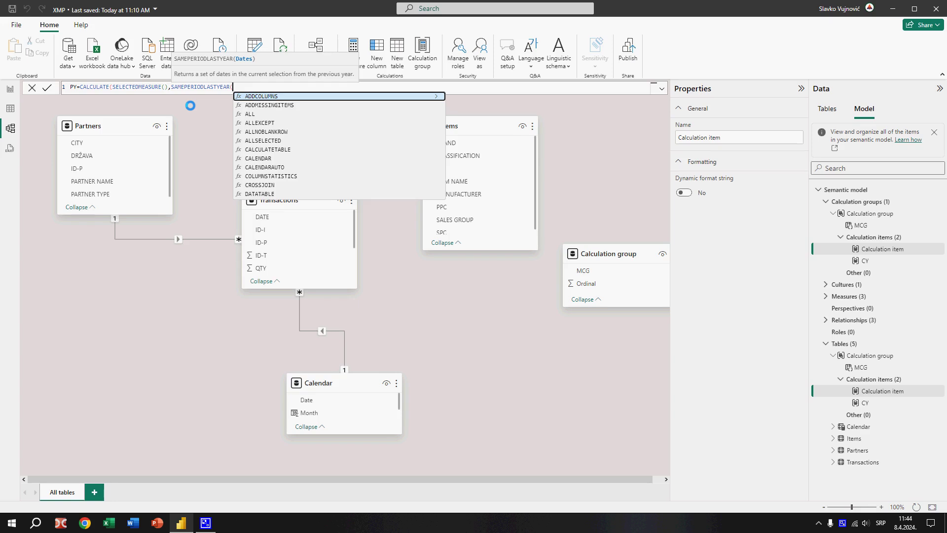
pyautogui.write('Cal')
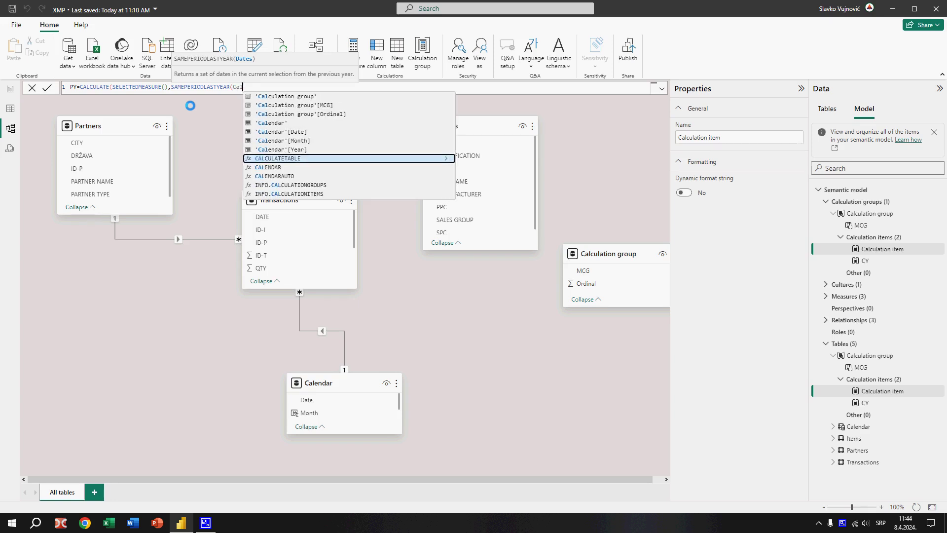
pyautogui.press('Up')
pyautogui.press('Up')
pyautogui.press('Up')
pyautogui.press('Tab')
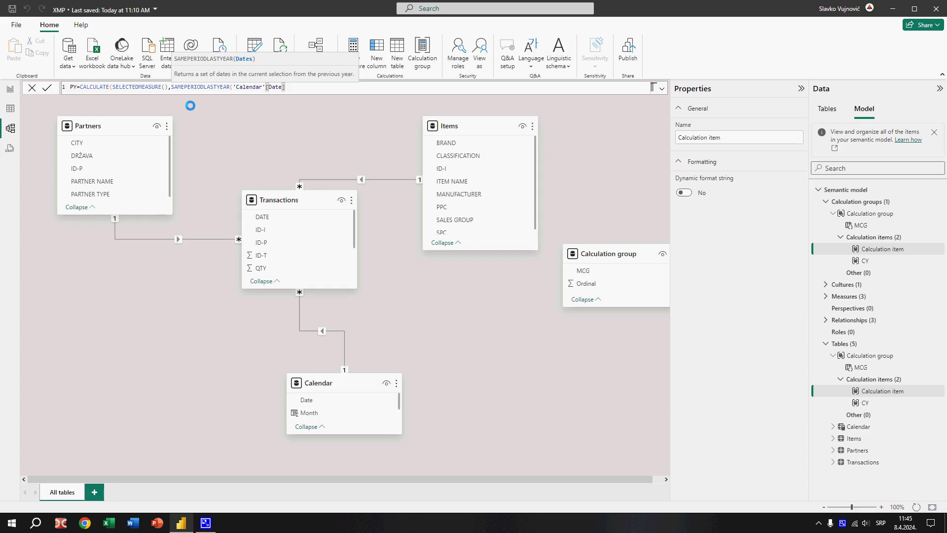
pyautogui.write('))')
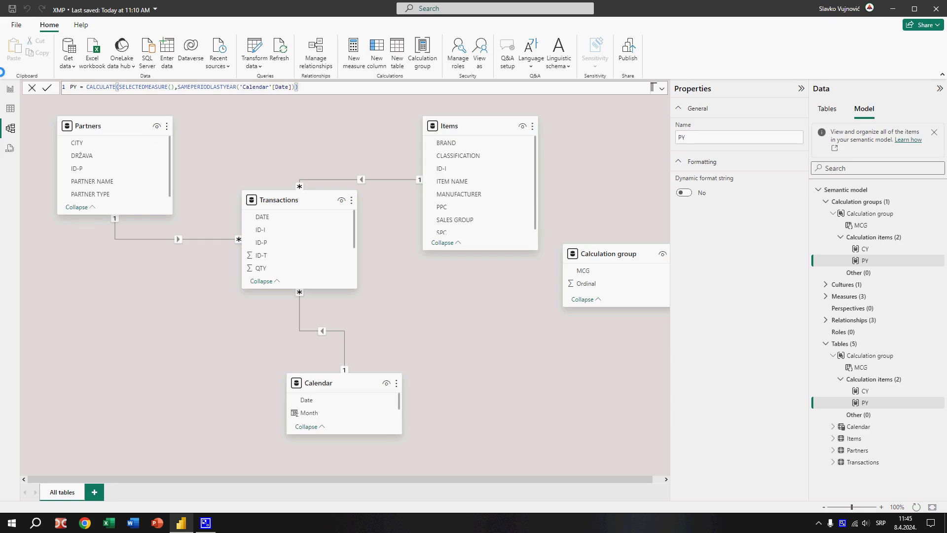
# Insert a matrix visual on the empty report page and enlarge it to nearly the full page height.
pyautogui.click(10, 89)
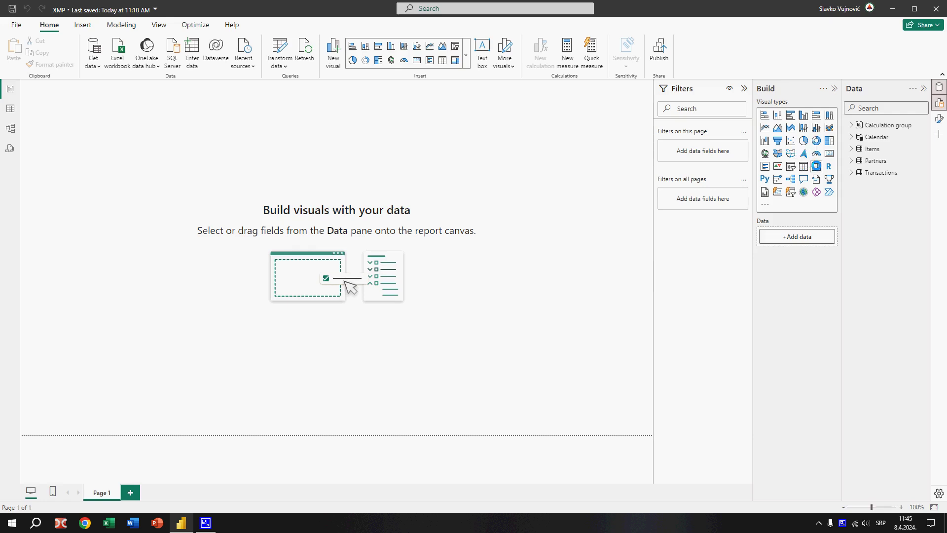
pyautogui.click(817, 167)
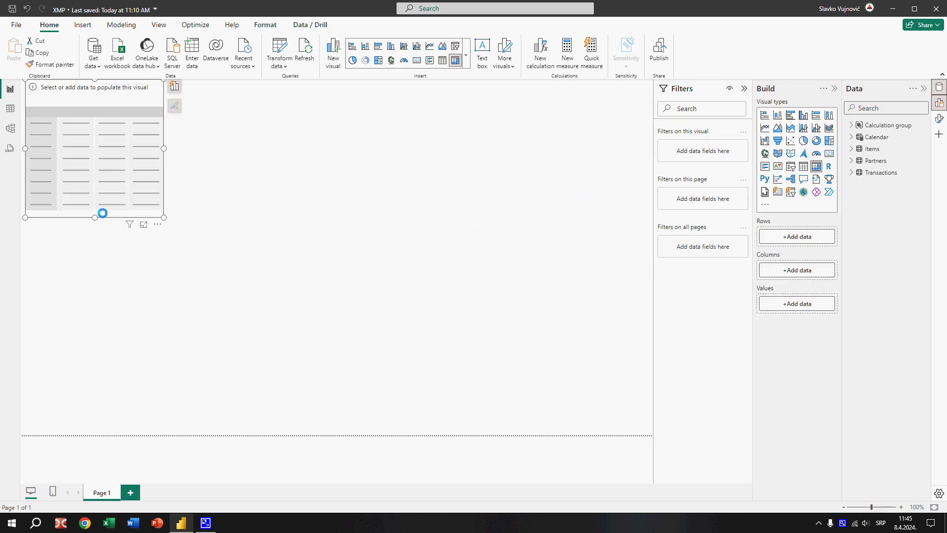
pyautogui.moveTo(107, 218); pyautogui.dragTo(264, 417)
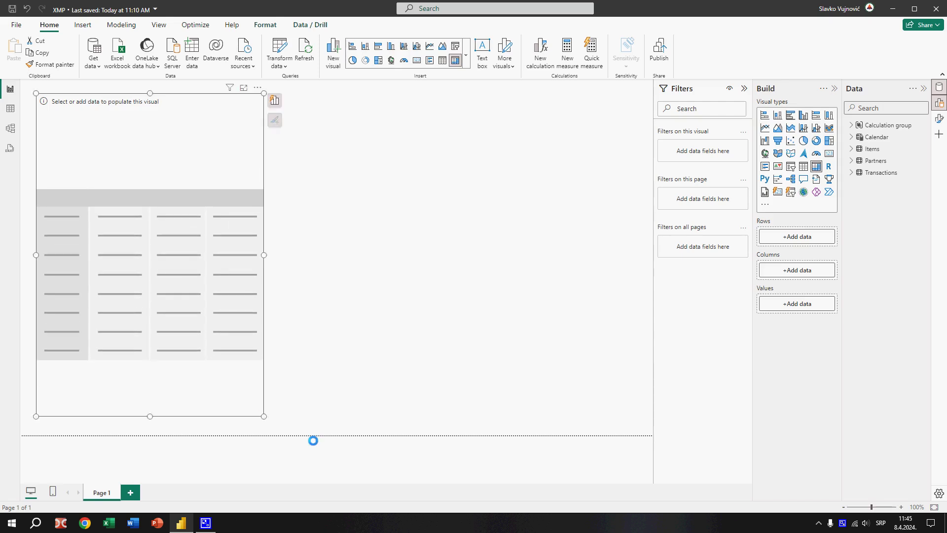
pyautogui.click(901, 507)
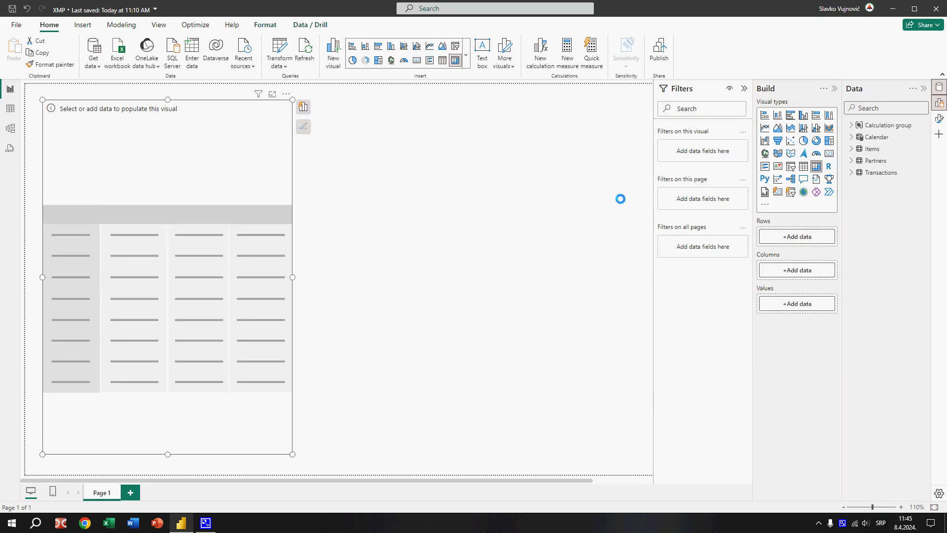
# Add Year and Month from the Calendar table to the matrix rows, with Year as the outer level.
pyautogui.click(302, 106)
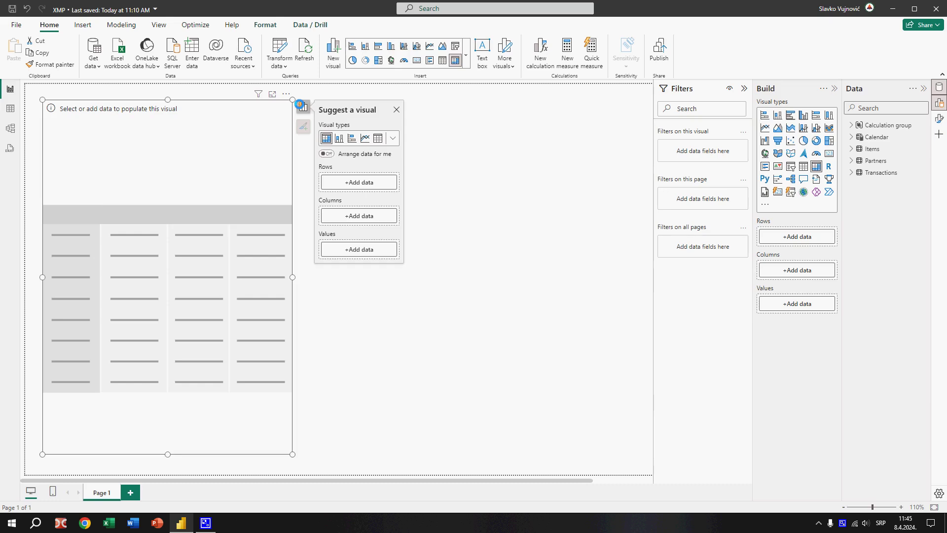
pyautogui.click(359, 182)
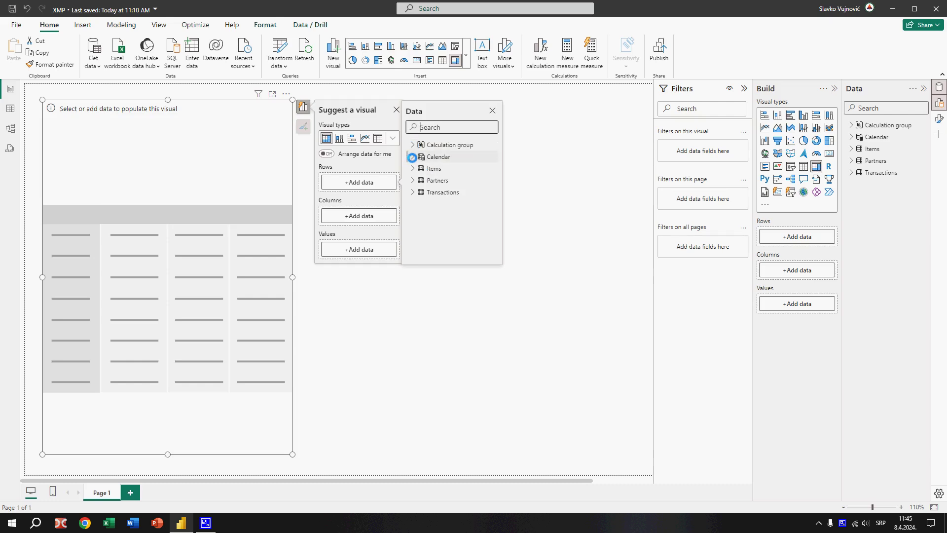
pyautogui.click(413, 157)
pyautogui.click(428, 191)
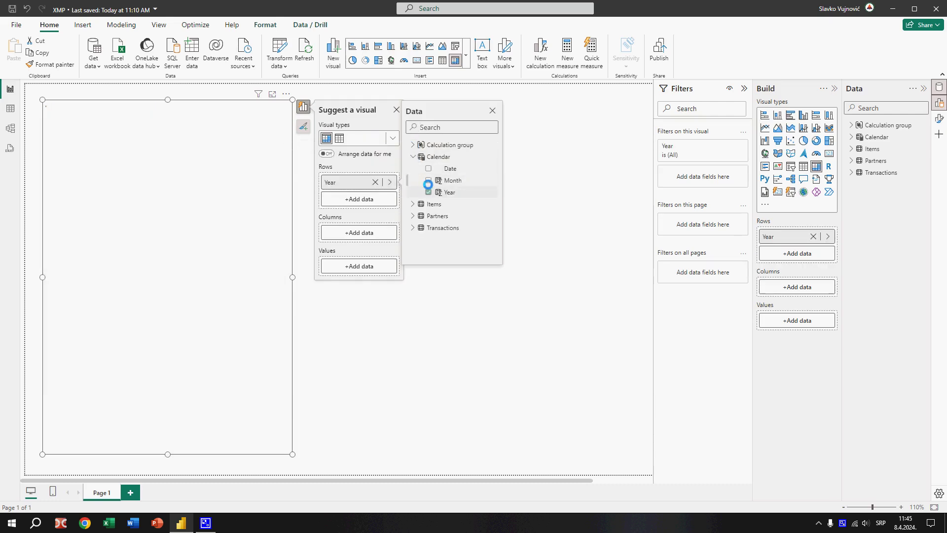
pyautogui.click(428, 180)
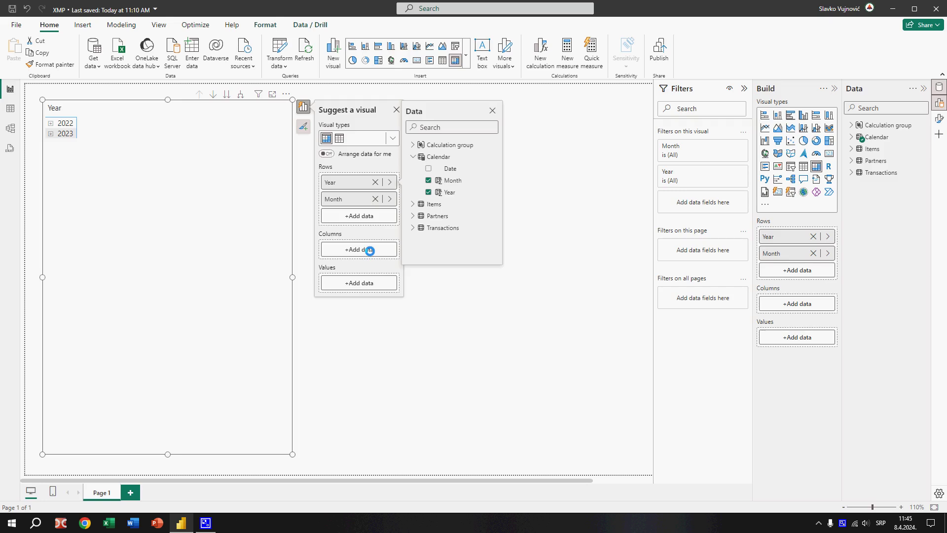
# Put MCG from the calculation group in the matrix columns and the SalesRevenue measure in its values.
pyautogui.click(369, 250)
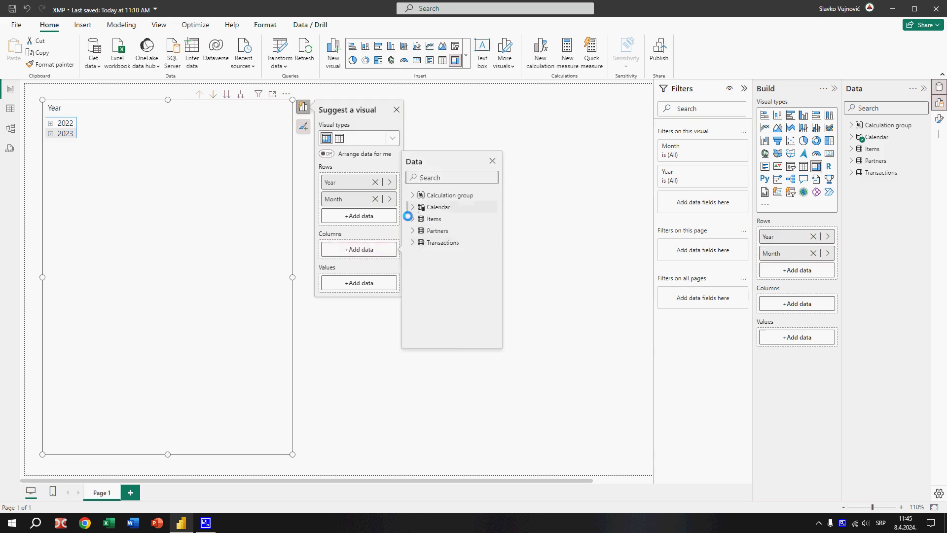
pyautogui.click(413, 195)
pyautogui.click(429, 207)
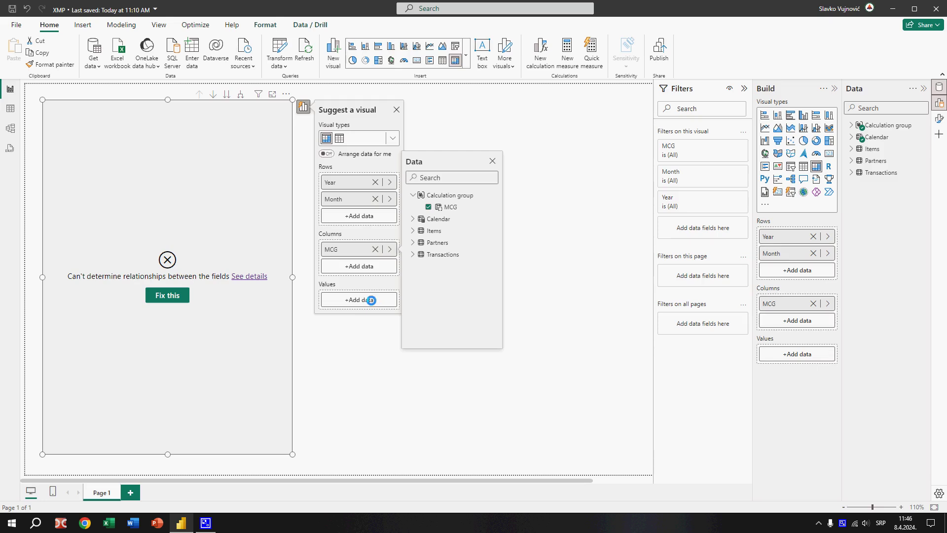
pyautogui.click(420, 286)
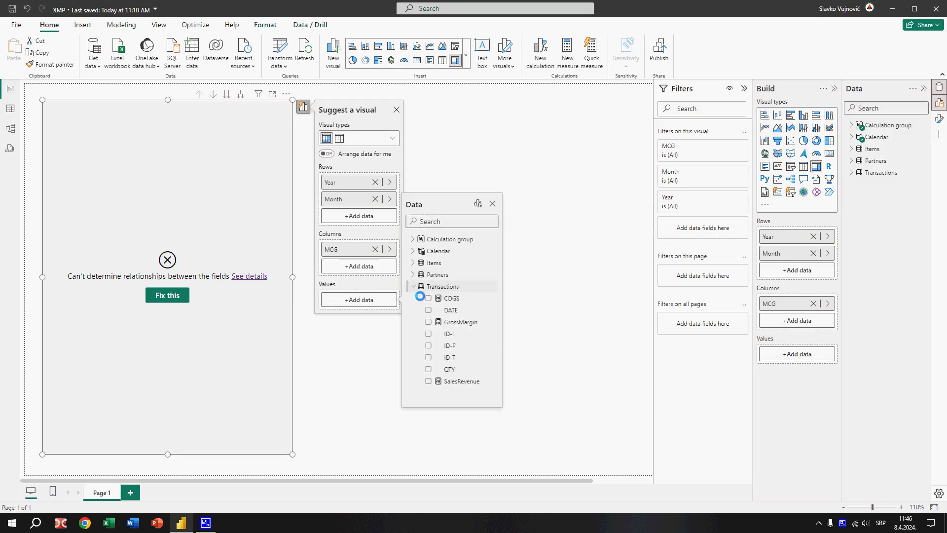
pyautogui.click(428, 381)
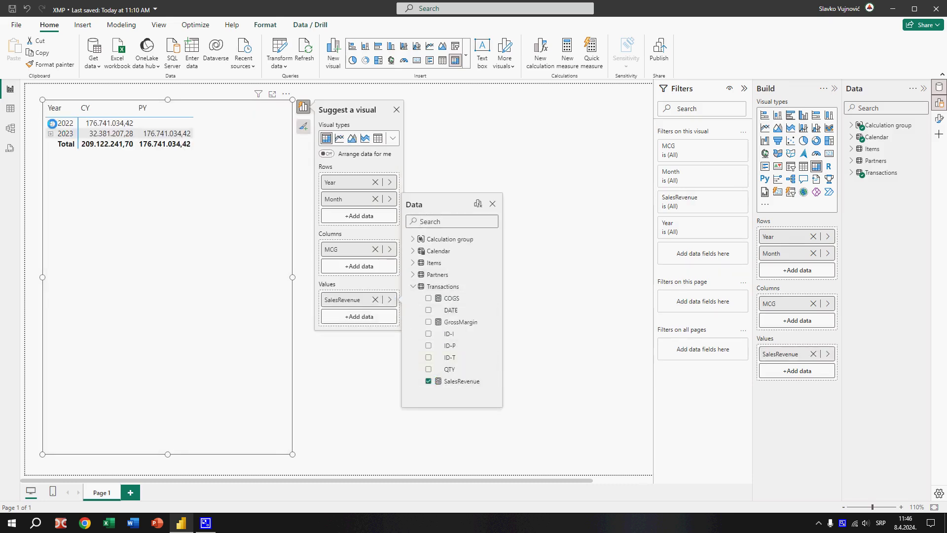
# Expand years 2022 and 2023 to their months and shrink the matrix to fit its contents.
pyautogui.click(50, 123)
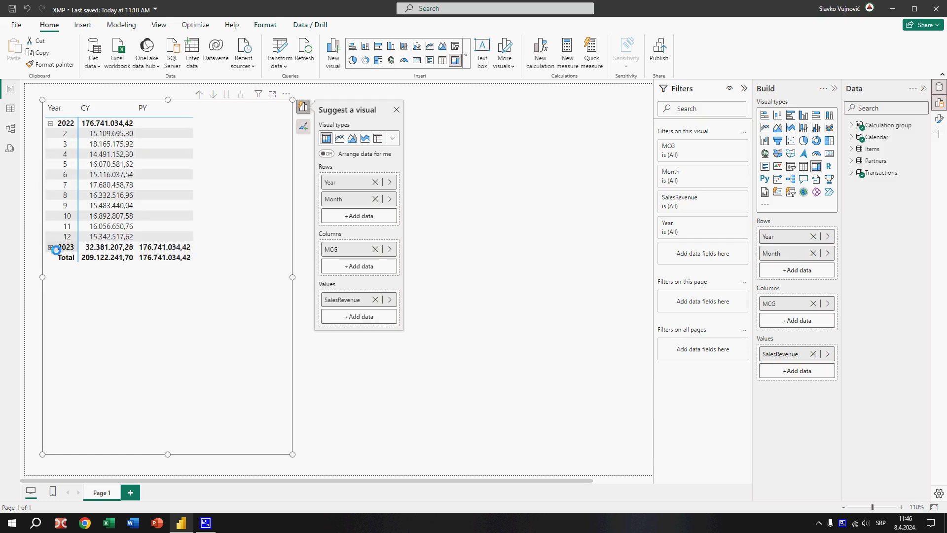
pyautogui.click(50, 246)
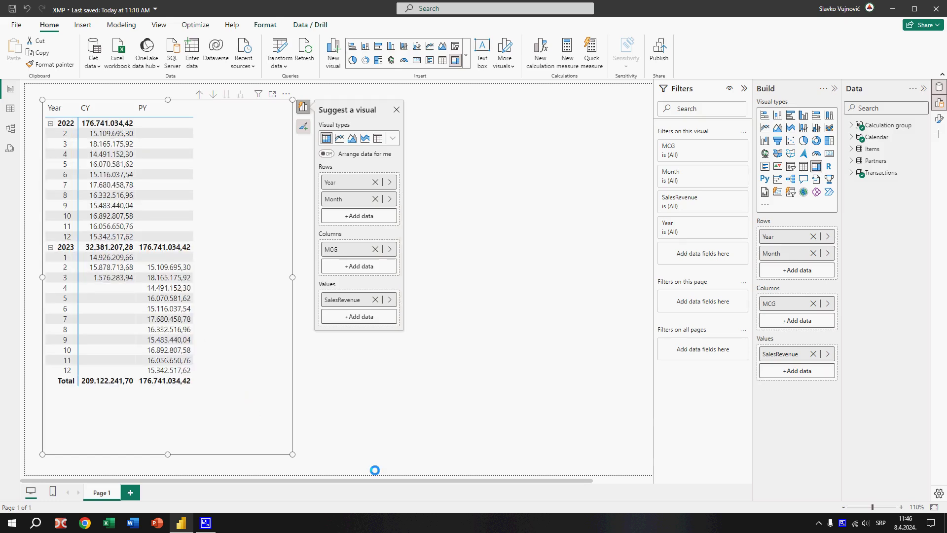
pyautogui.click(901, 507)
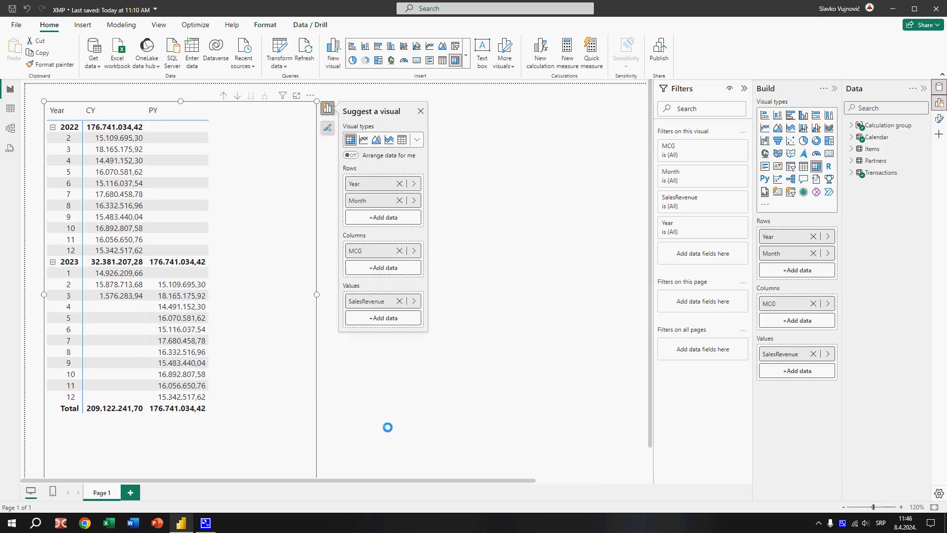
pyautogui.scroll(-1, 383, 440)
pyautogui.moveTo(315, 450); pyautogui.dragTo(248, 403)
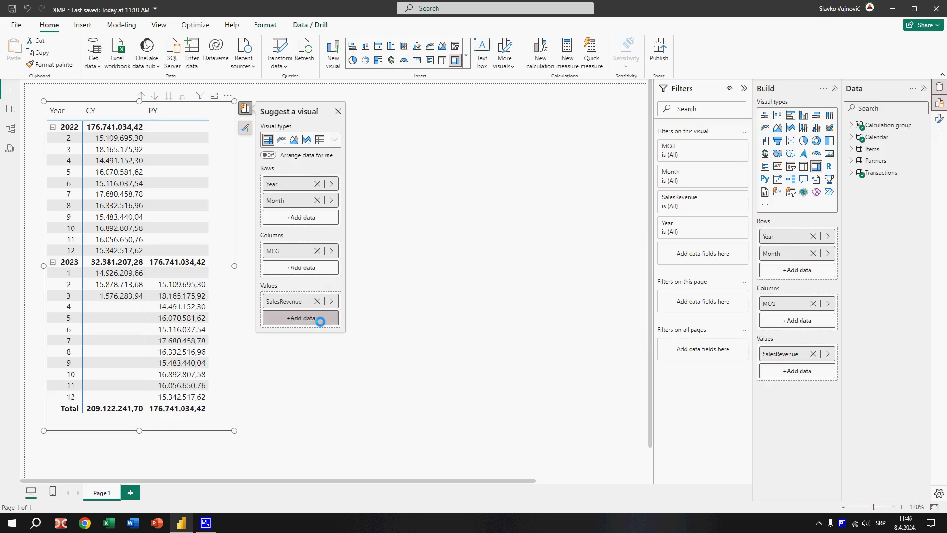
# Replace SalesRevenue with the COGS measure in the matrix values.
pyautogui.click(317, 301)
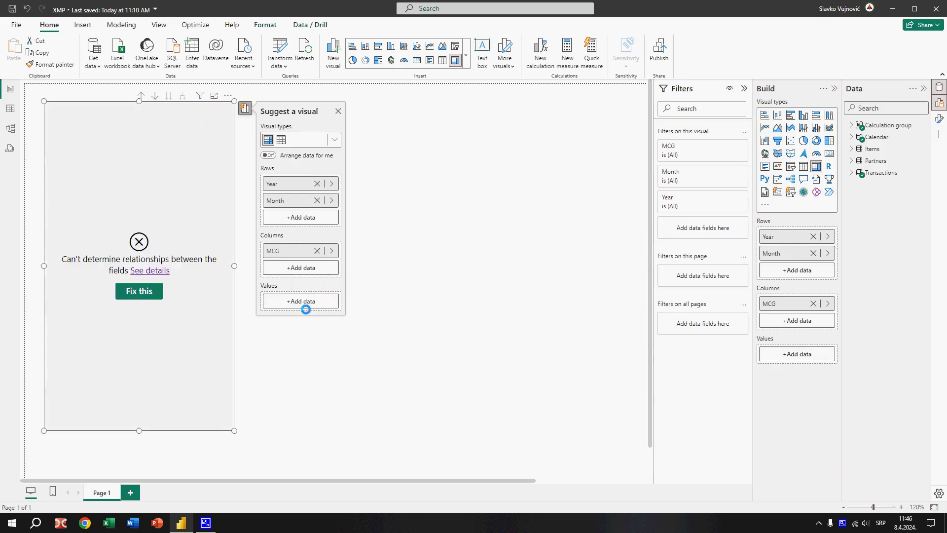
pyautogui.click(306, 308)
pyautogui.click(355, 288)
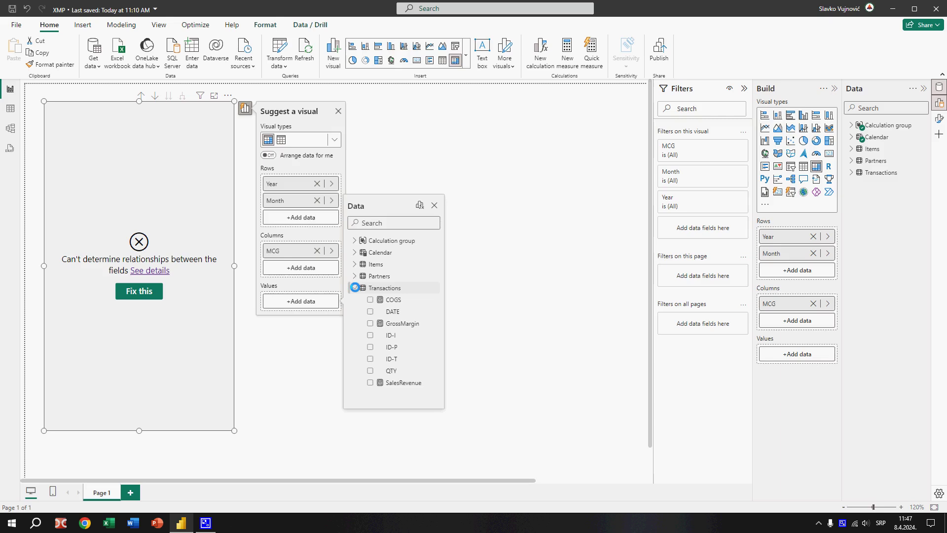
pyautogui.click(370, 300)
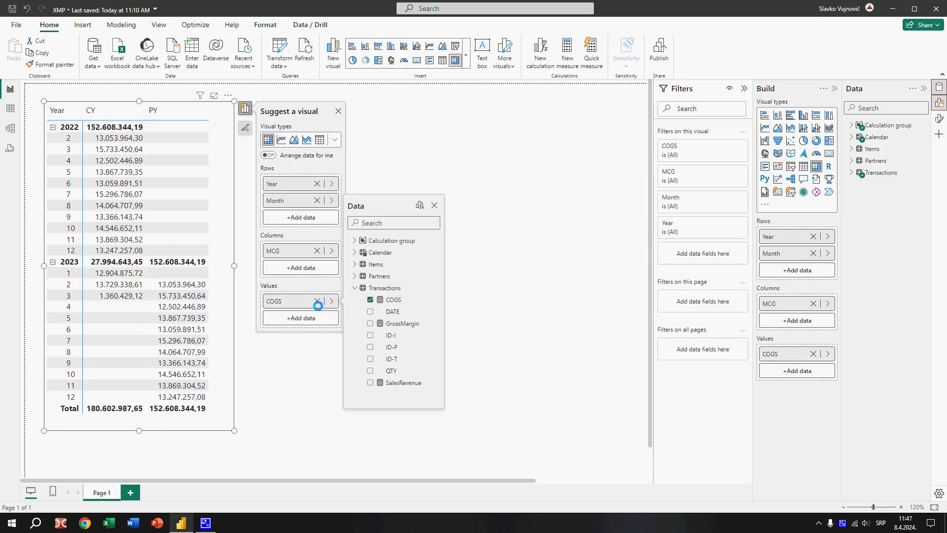
# Replace COGS with the GrossMargin measure in the matrix values.
pyautogui.click(318, 302)
pyautogui.click(306, 301)
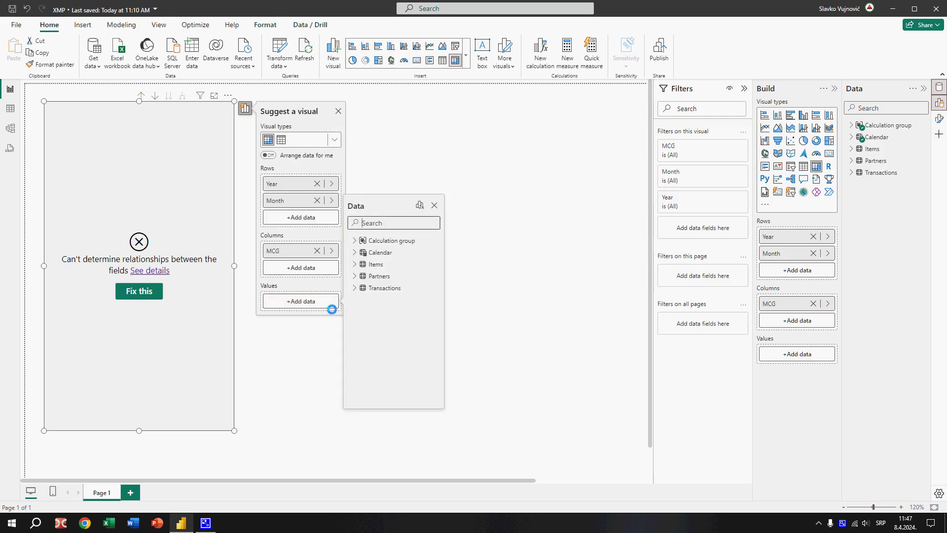
pyautogui.click(354, 288)
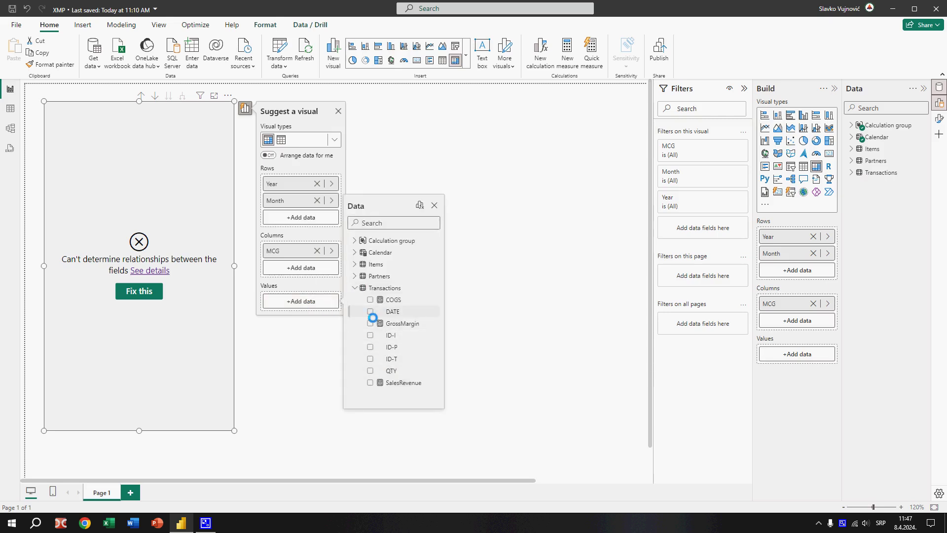
pyautogui.click(369, 323)
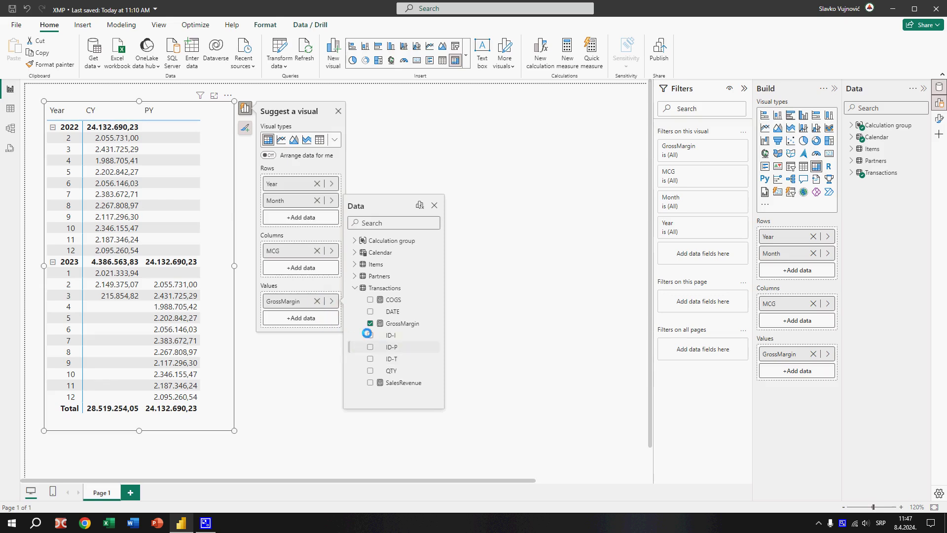
# Replace GrossMargin with the SalesRevenue measure in the matrix values.
pyautogui.click(317, 301)
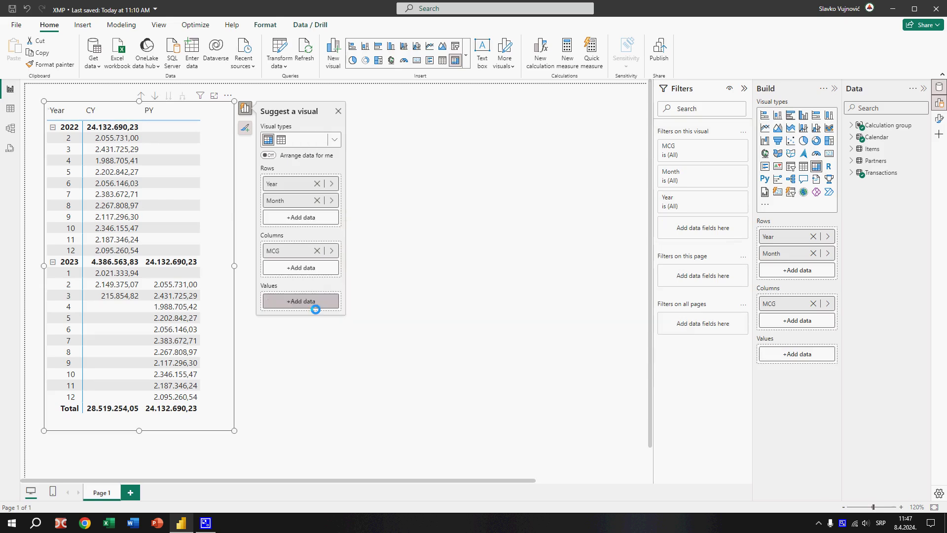
pyautogui.click(313, 301)
pyautogui.click(355, 288)
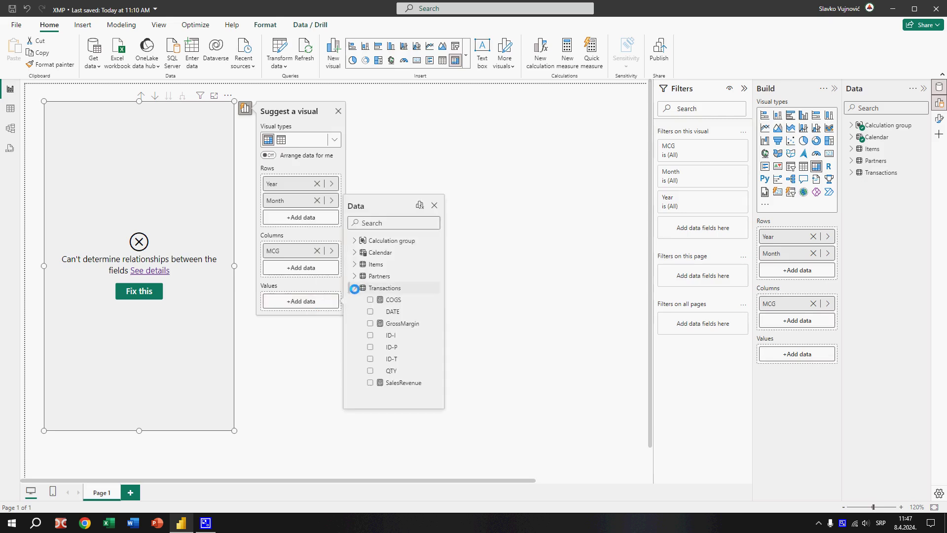
pyautogui.click(370, 382)
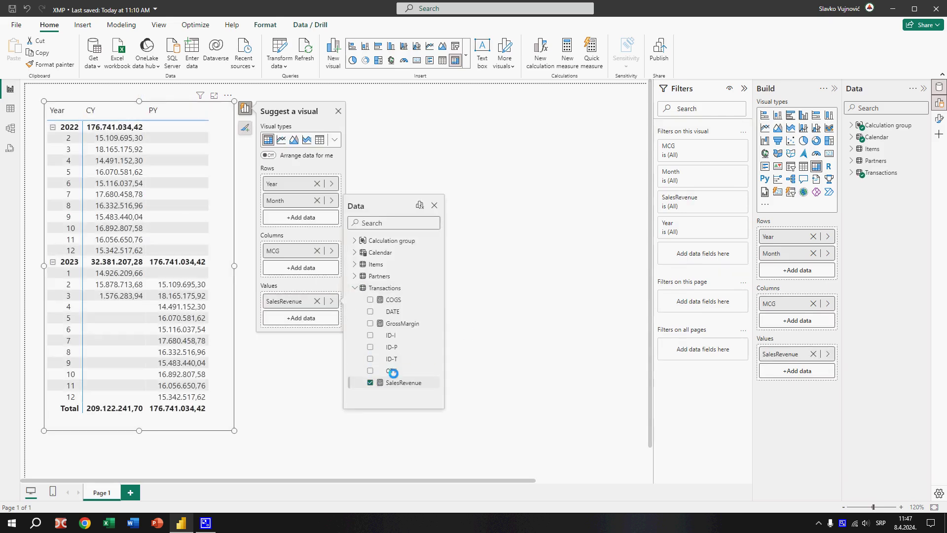